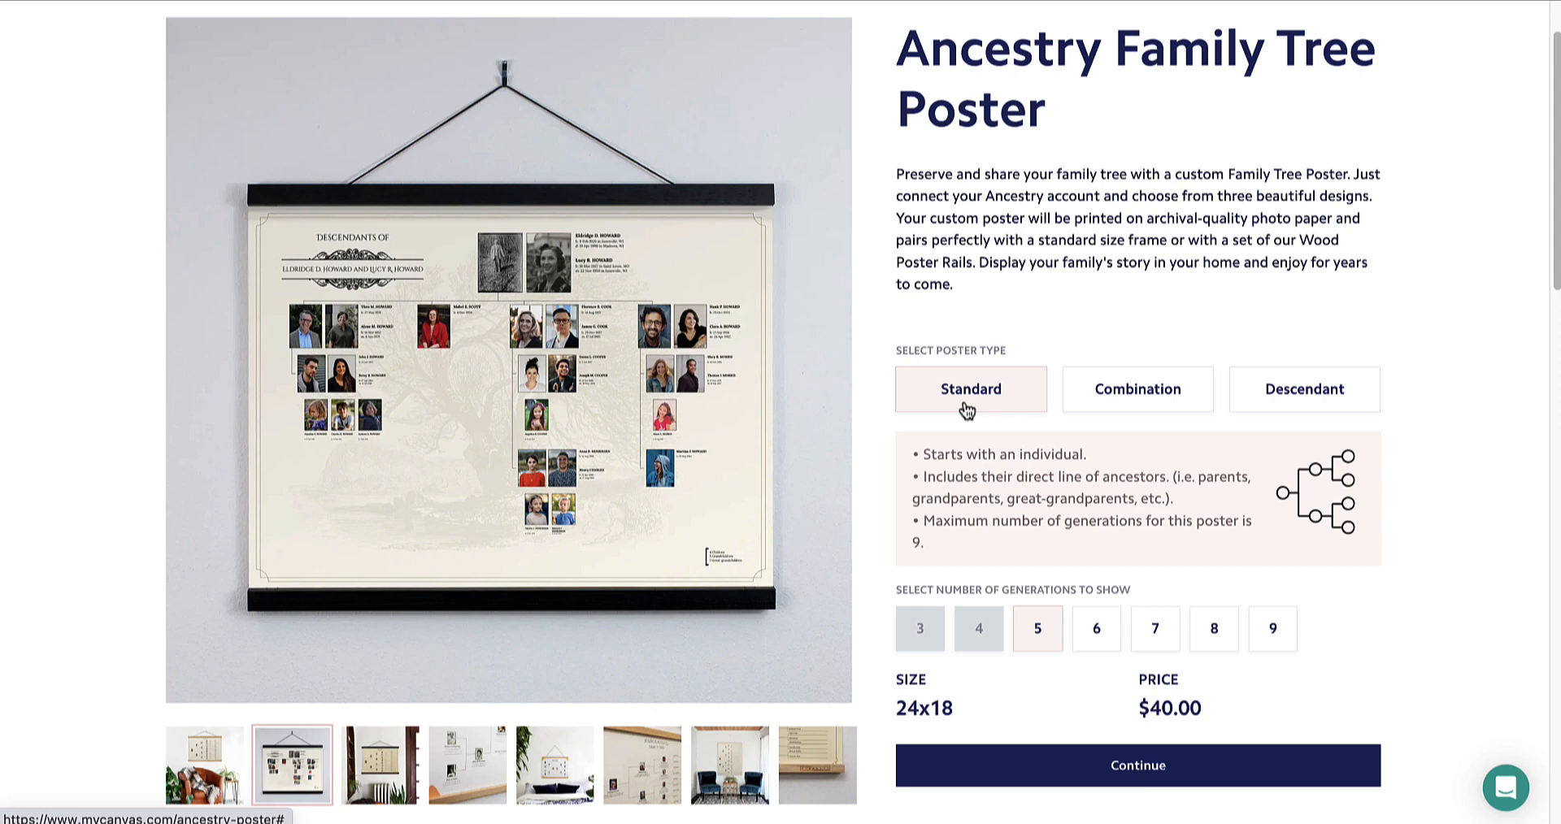
# Choose the Descendant poster type with 4 generations and continue to the next page
pyautogui.click(1138, 406)
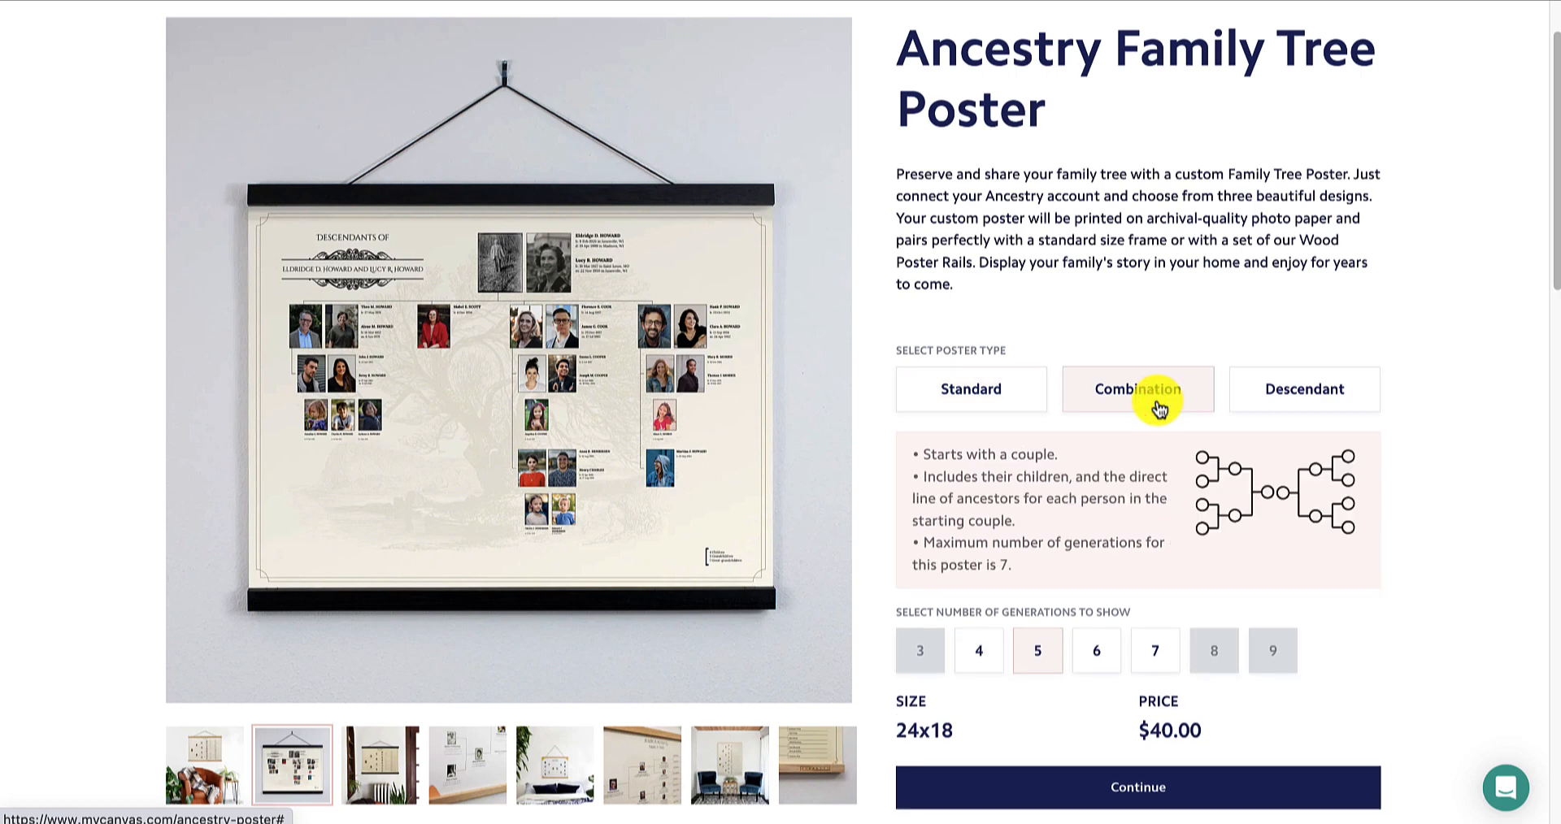
pyautogui.click(1315, 375)
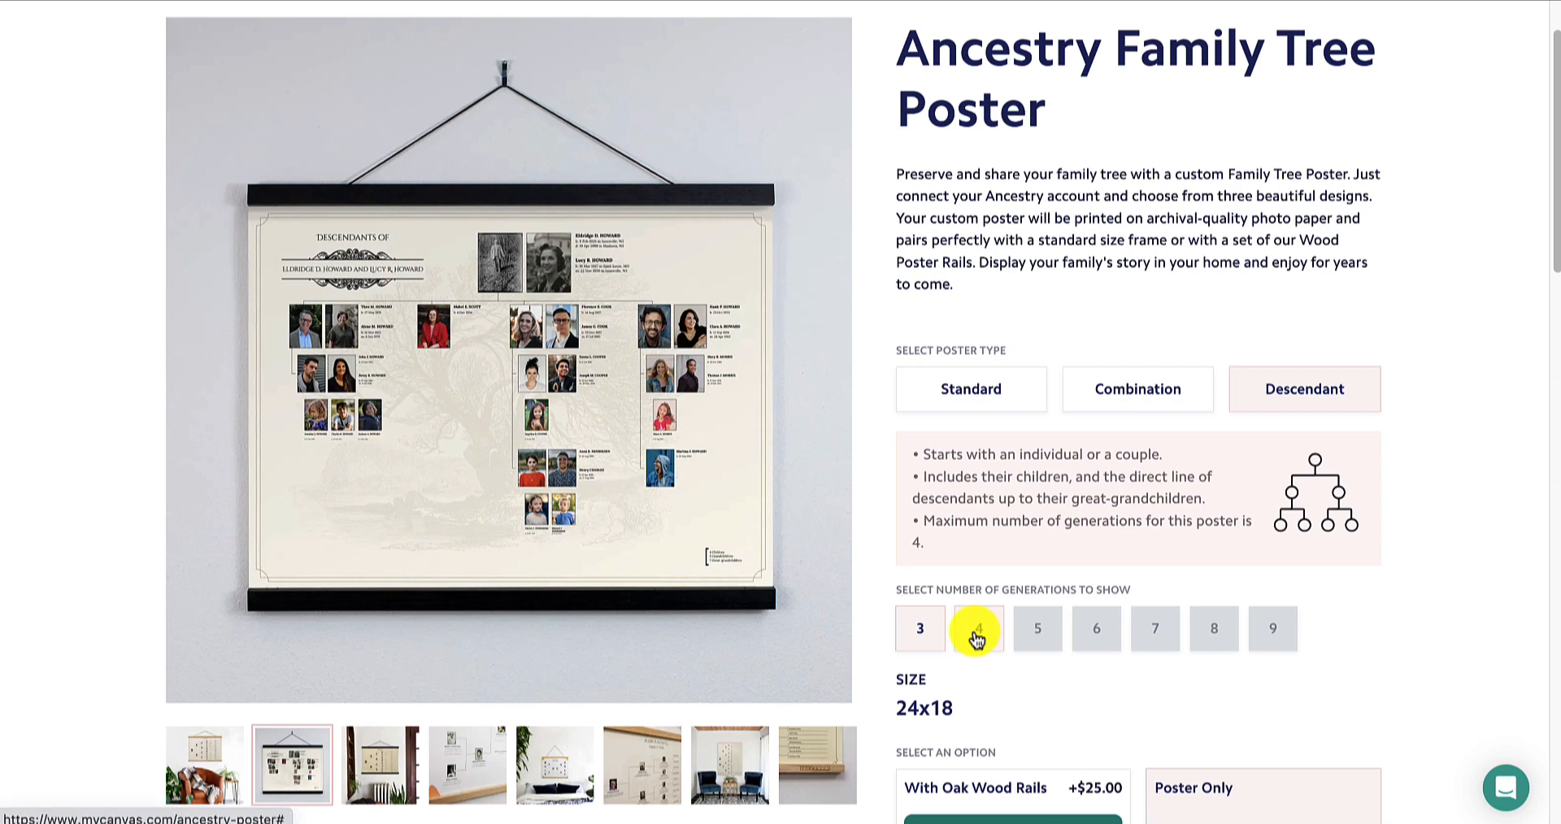
pyautogui.click(976, 639)
pyautogui.scroll(-1, 1383, 602)
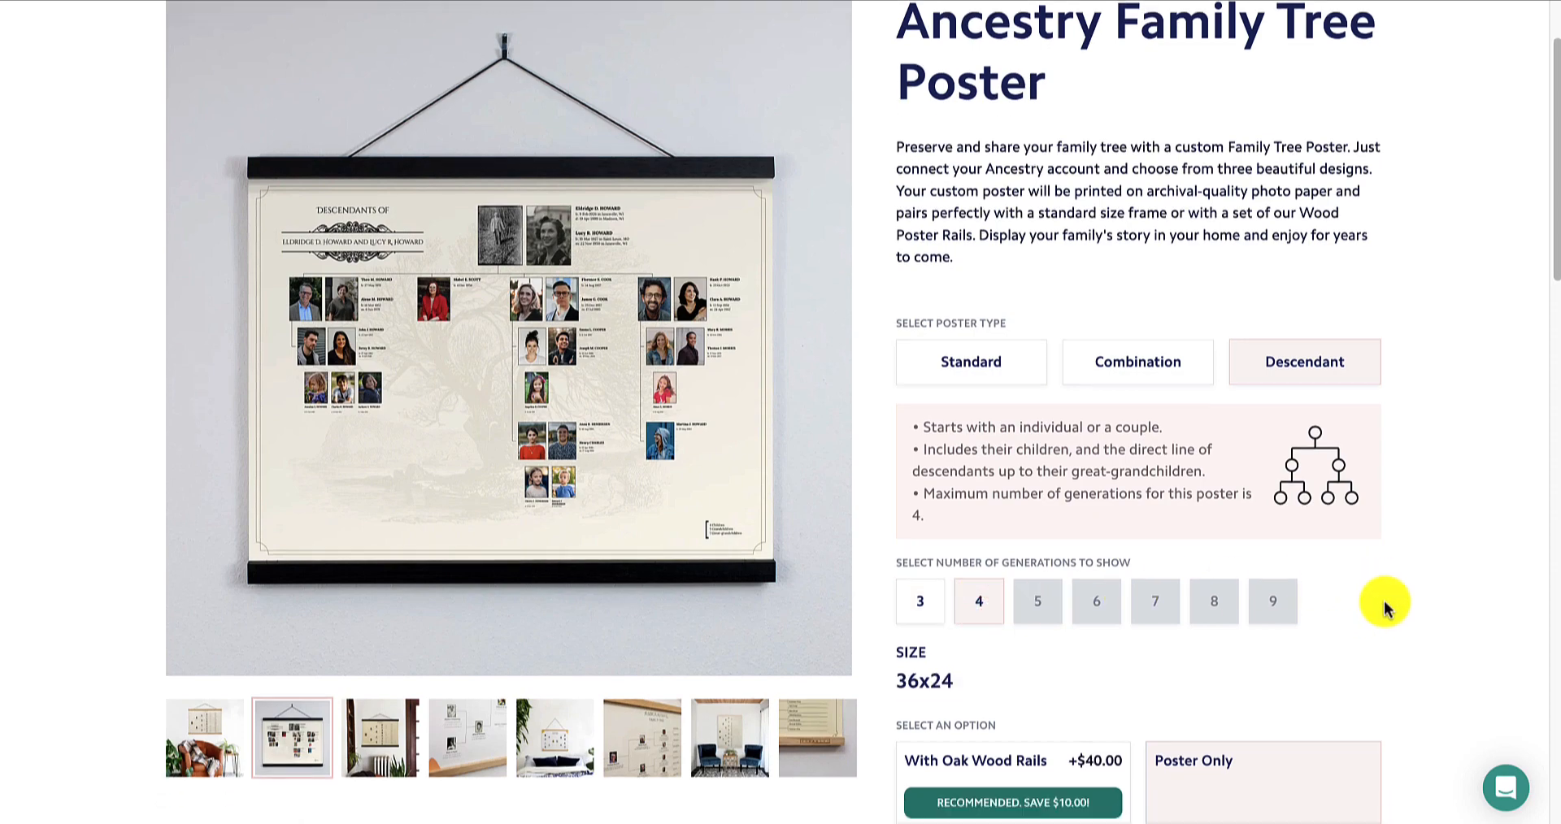
pyautogui.scroll(-2, 1383, 602)
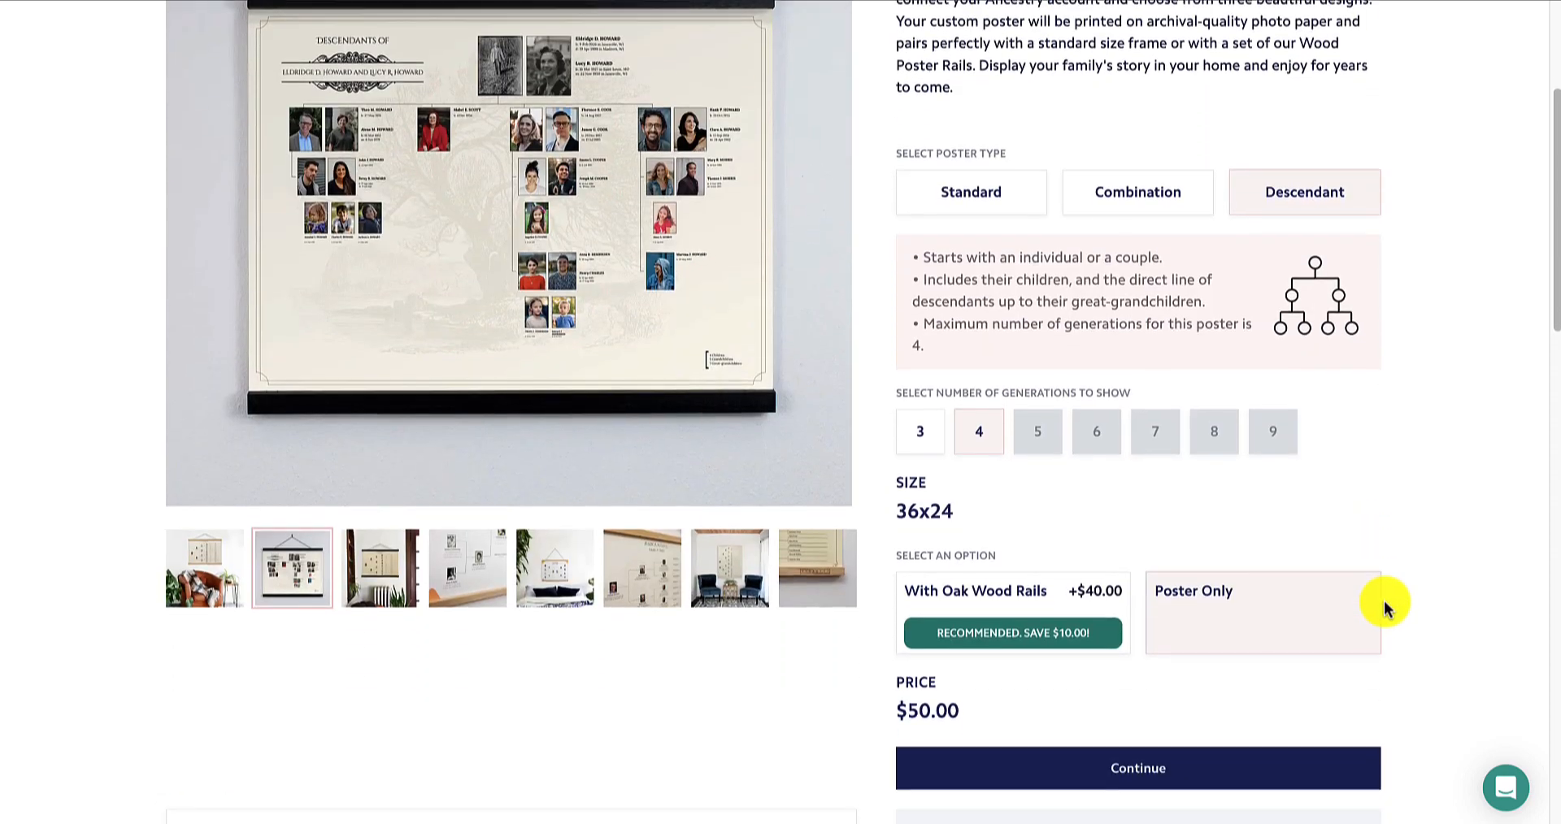
pyautogui.click(1241, 776)
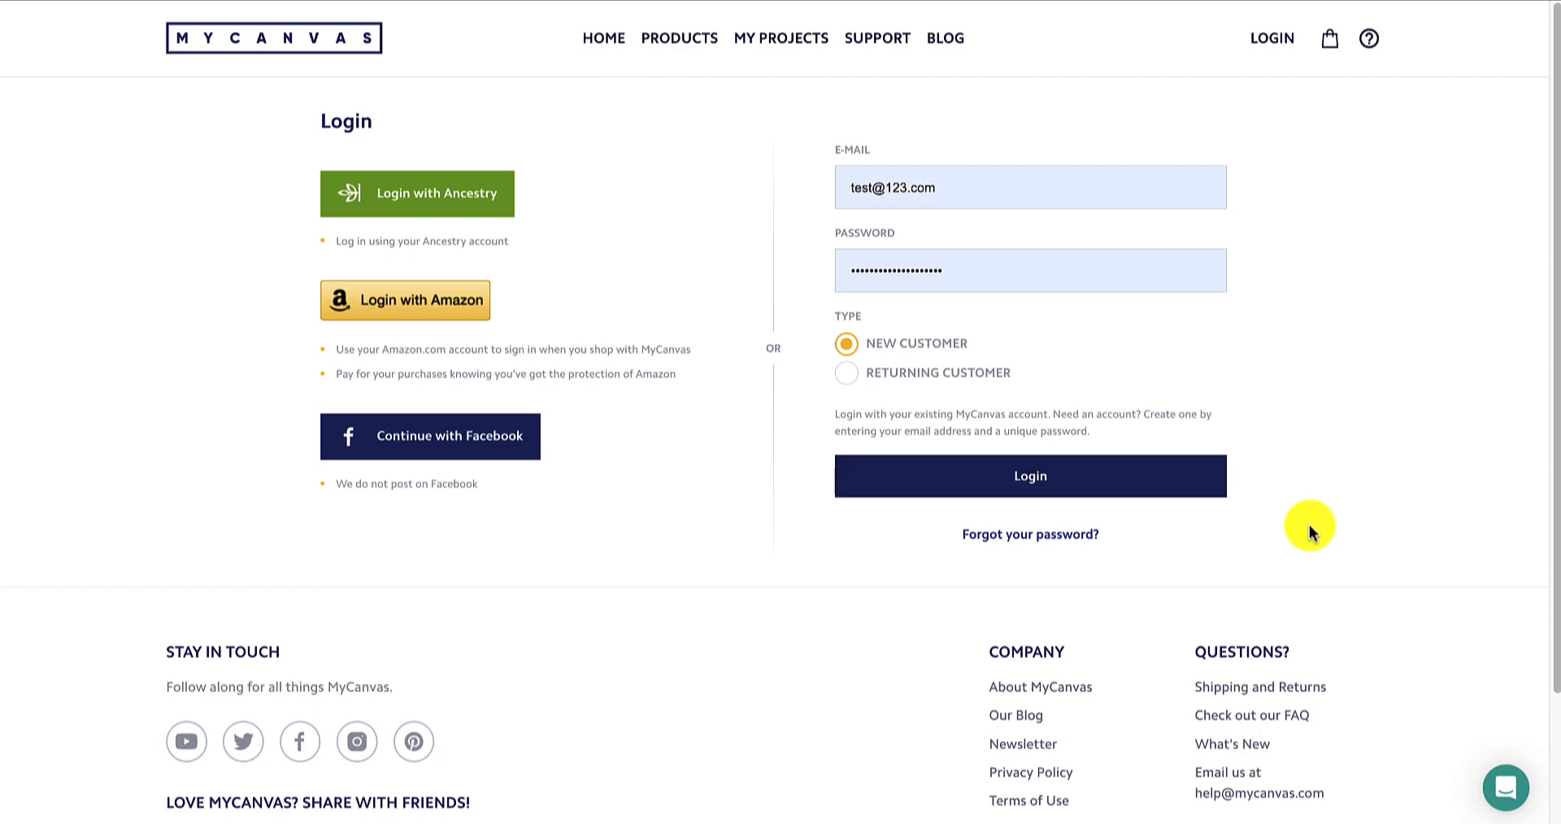
# Log in with Ancestry and select the Hamilton Family Tree
pyautogui.click(486, 196)
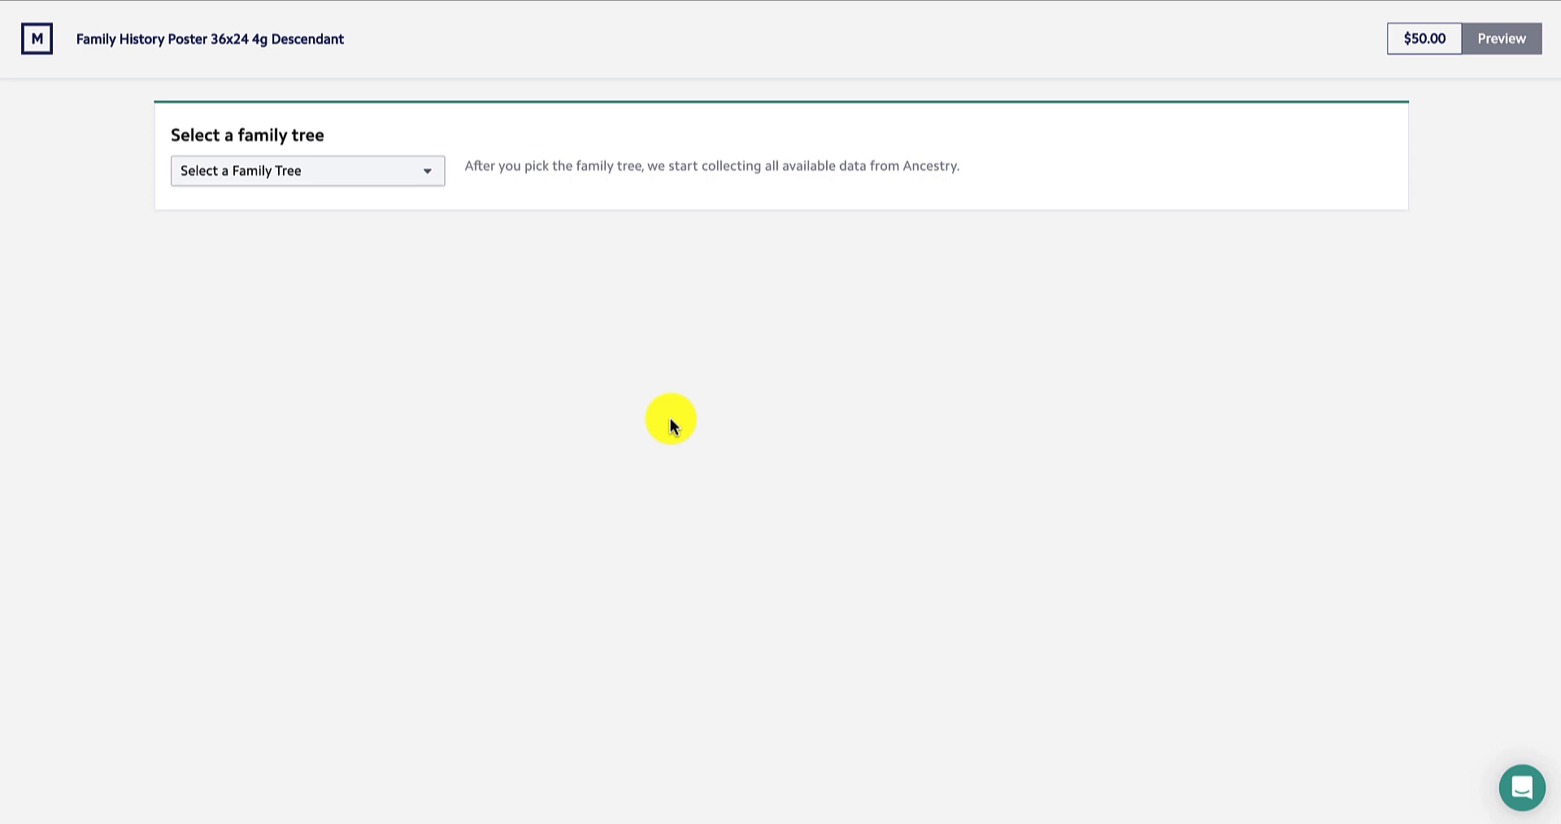
pyautogui.click(348, 170)
pyautogui.click(321, 215)
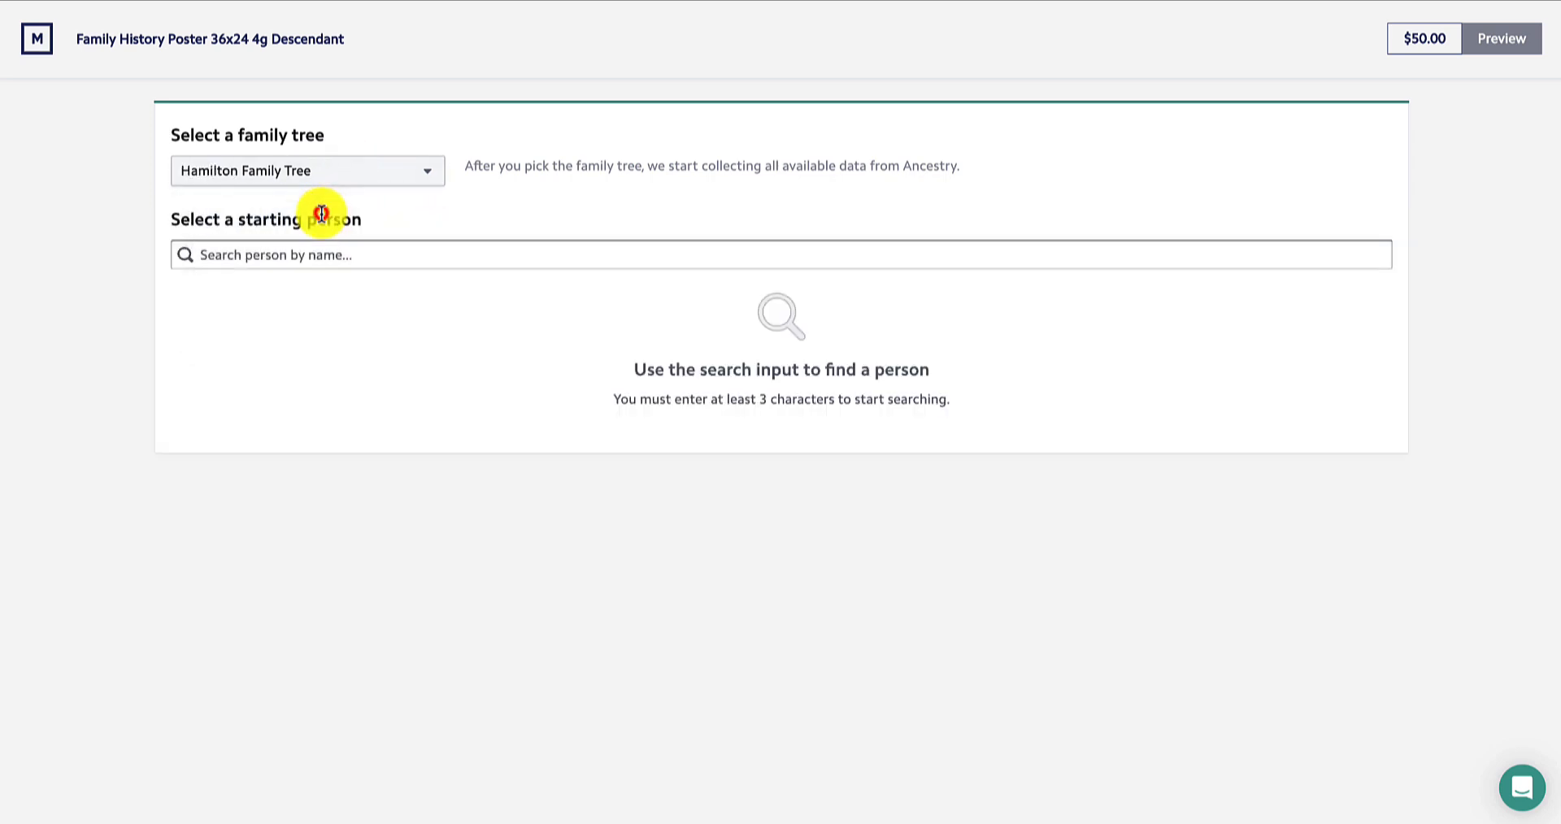
# Search the tree for james and pick James Alexander Hamilton as the starting person
pyautogui.click(336, 244)
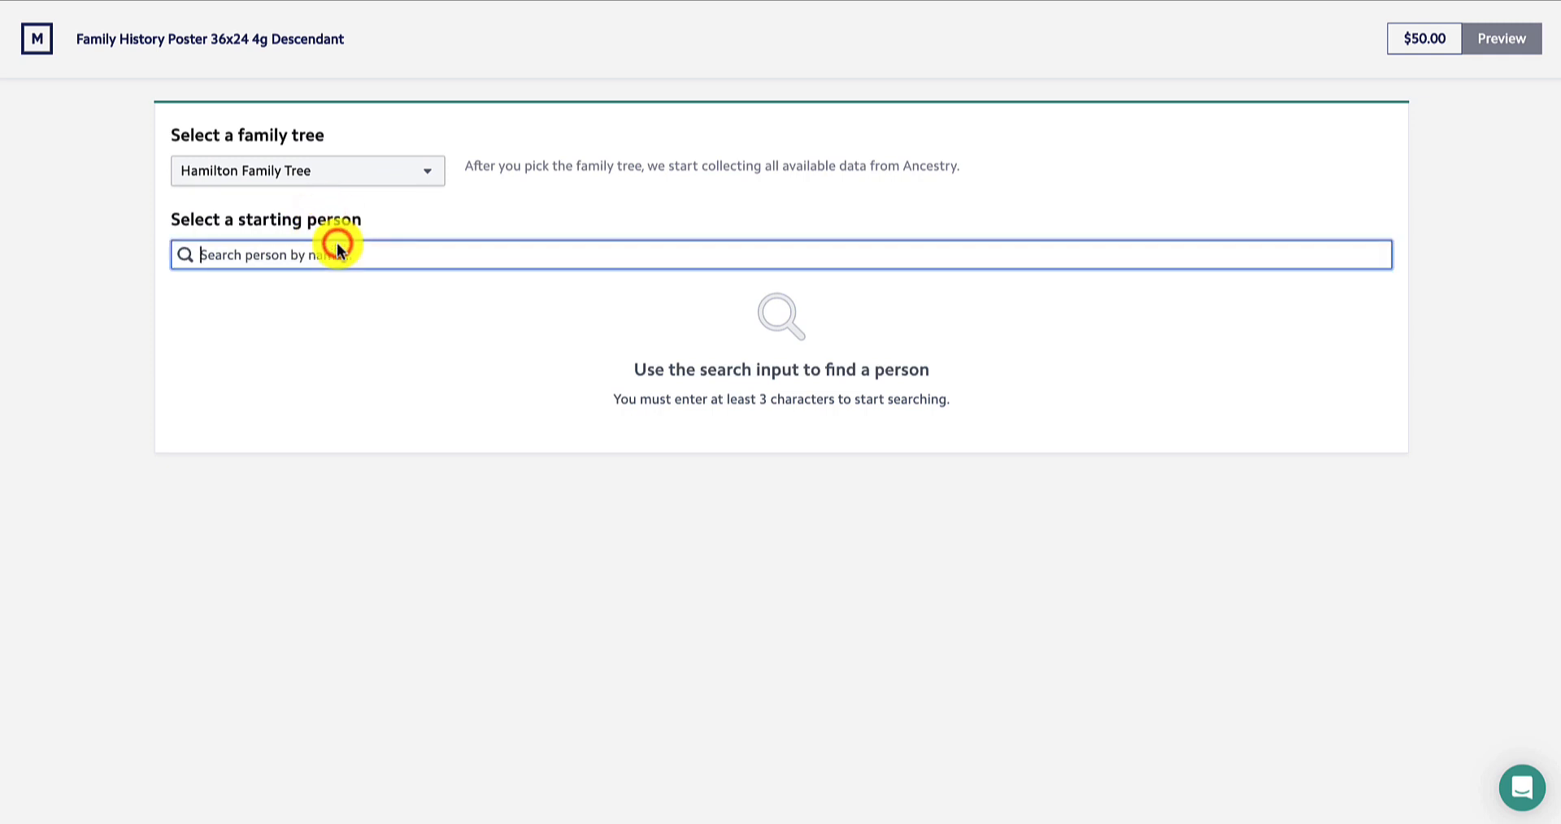
pyautogui.write('james')
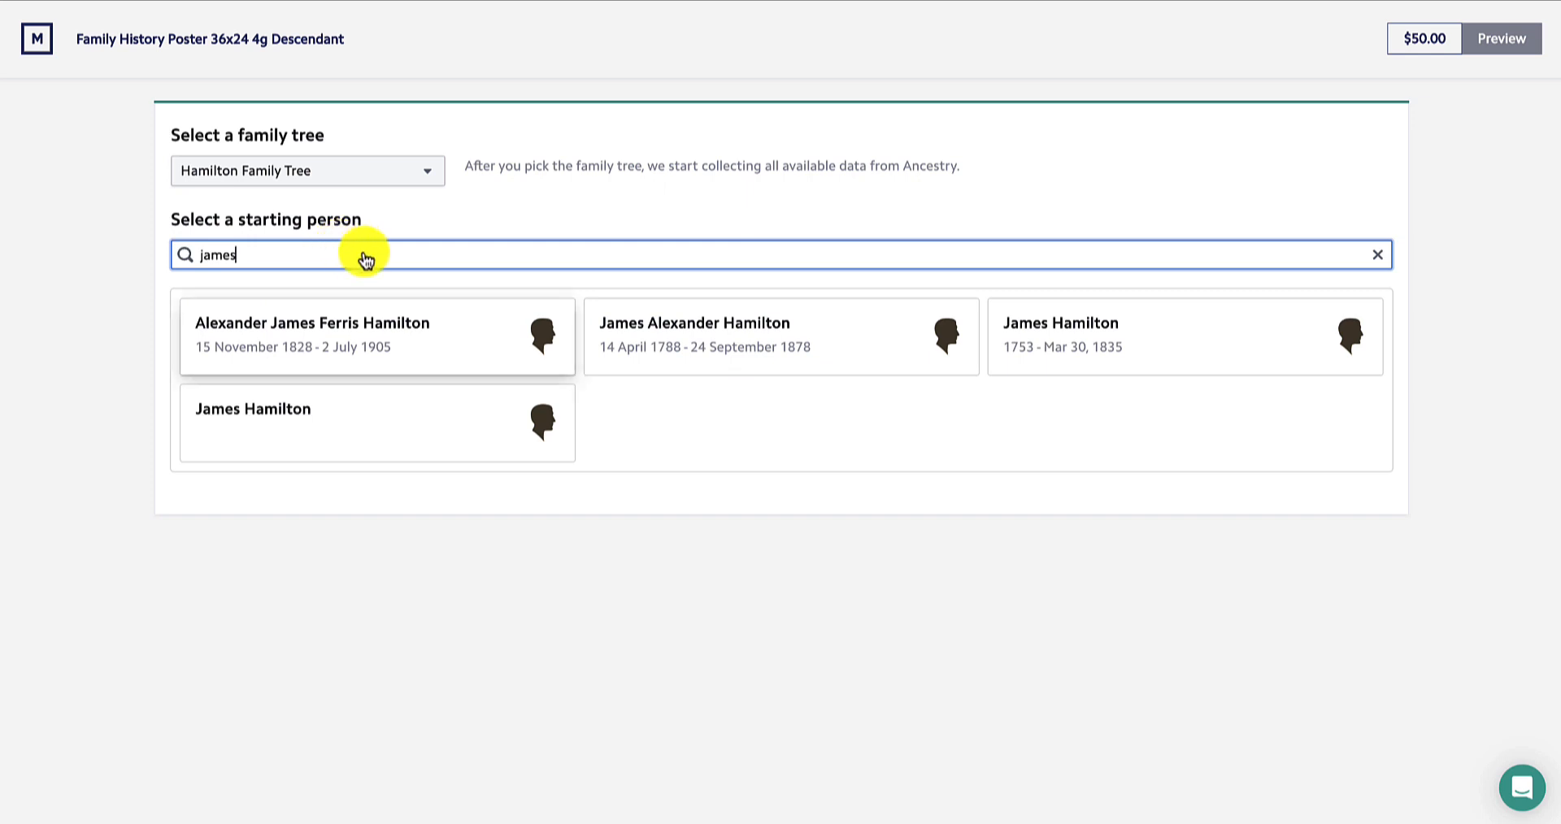
pyautogui.click(662, 345)
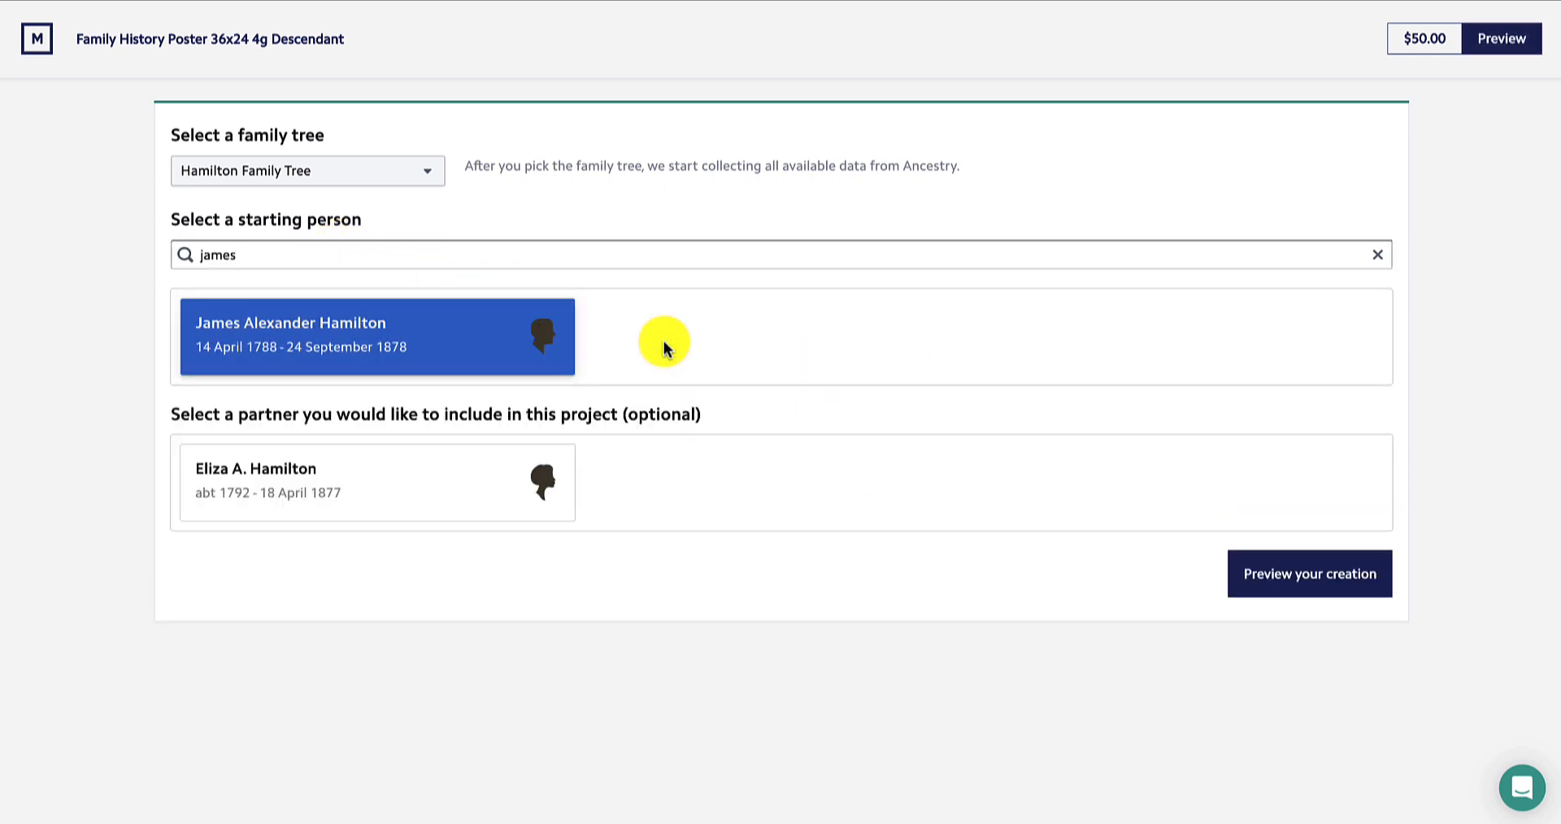
# Add Eliza A. Hamilton as the partner and preview the creation
pyautogui.click(406, 470)
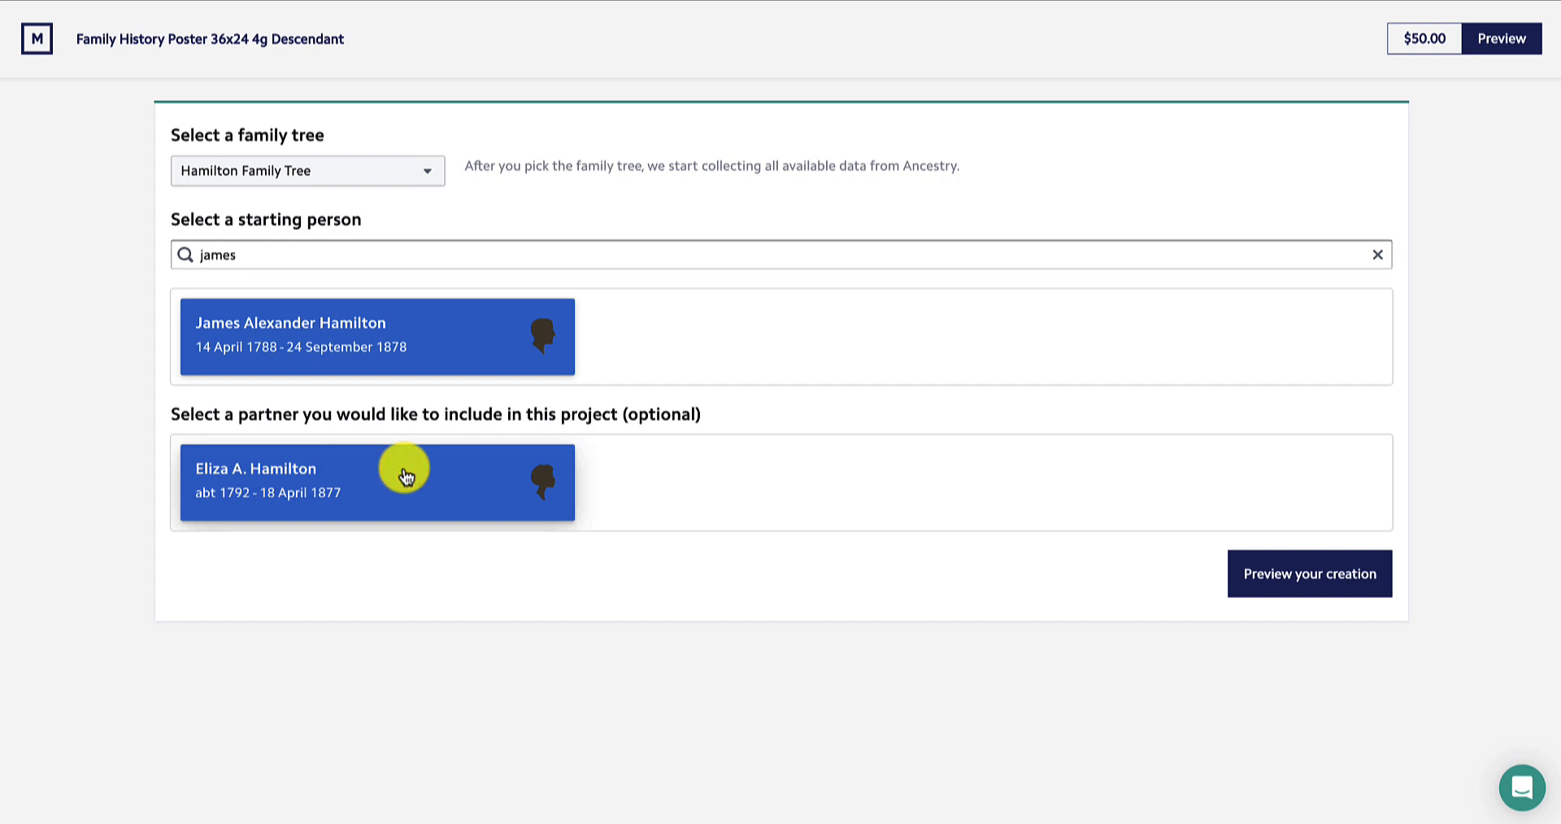
pyautogui.click(1263, 585)
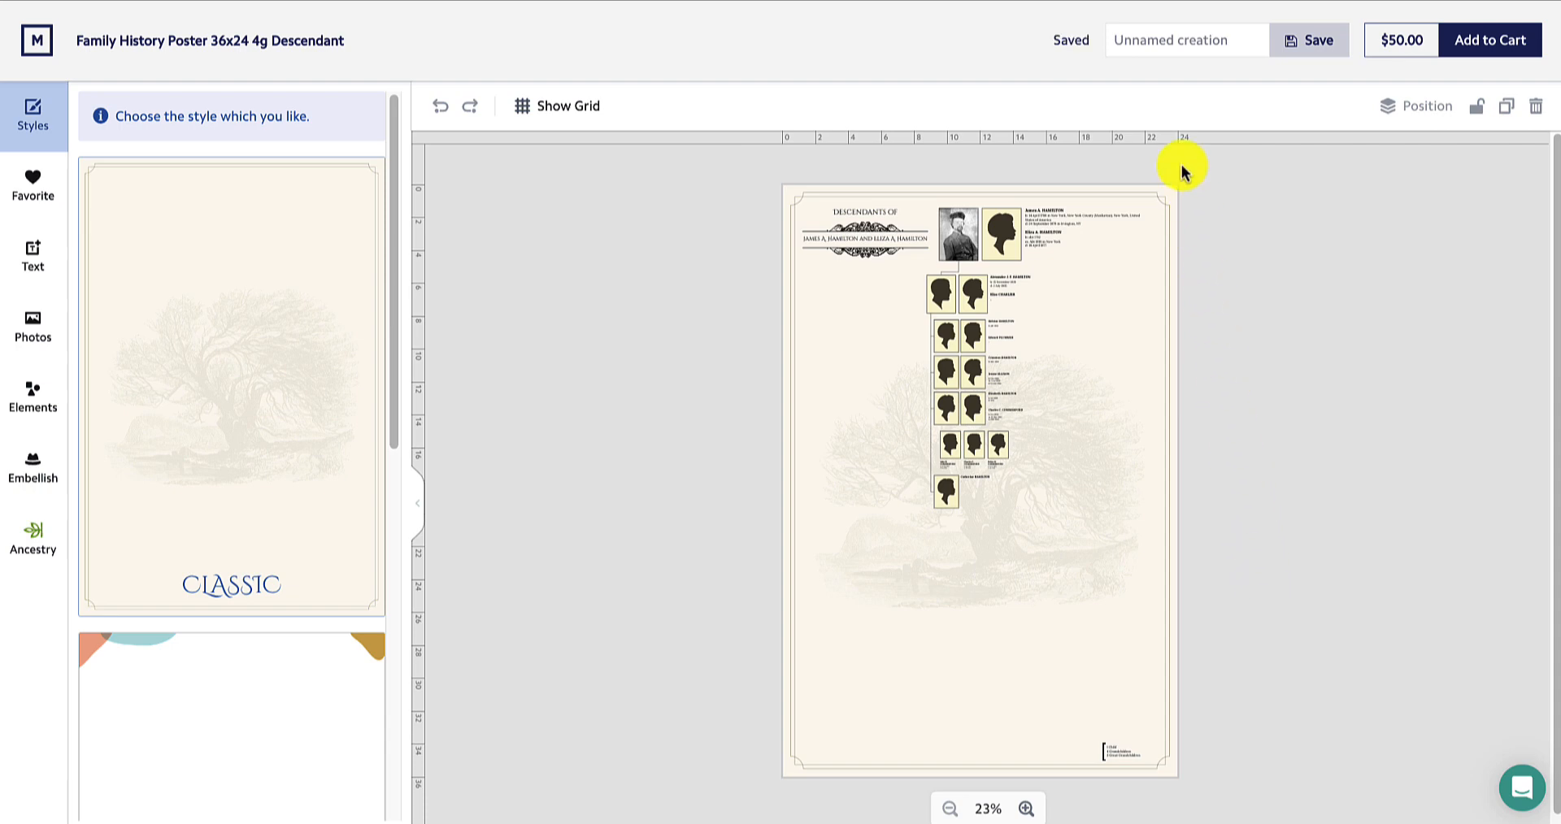
# Name the creation James Hamilton and save it
pyautogui.click(1159, 47)
pyautogui.write('Jame')
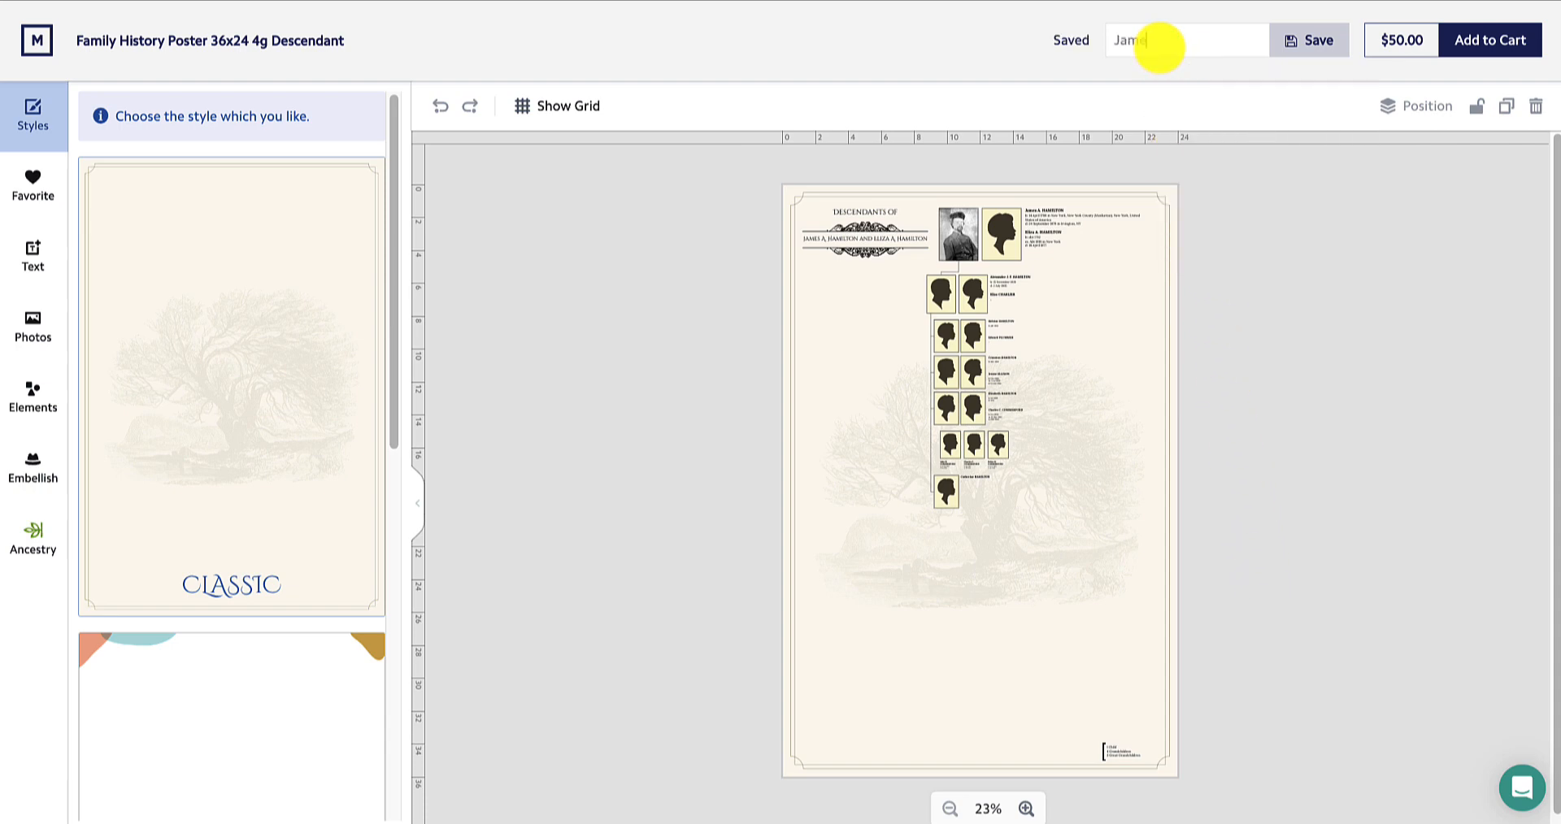
pyautogui.write('s Hamilton')
pyautogui.click(1286, 54)
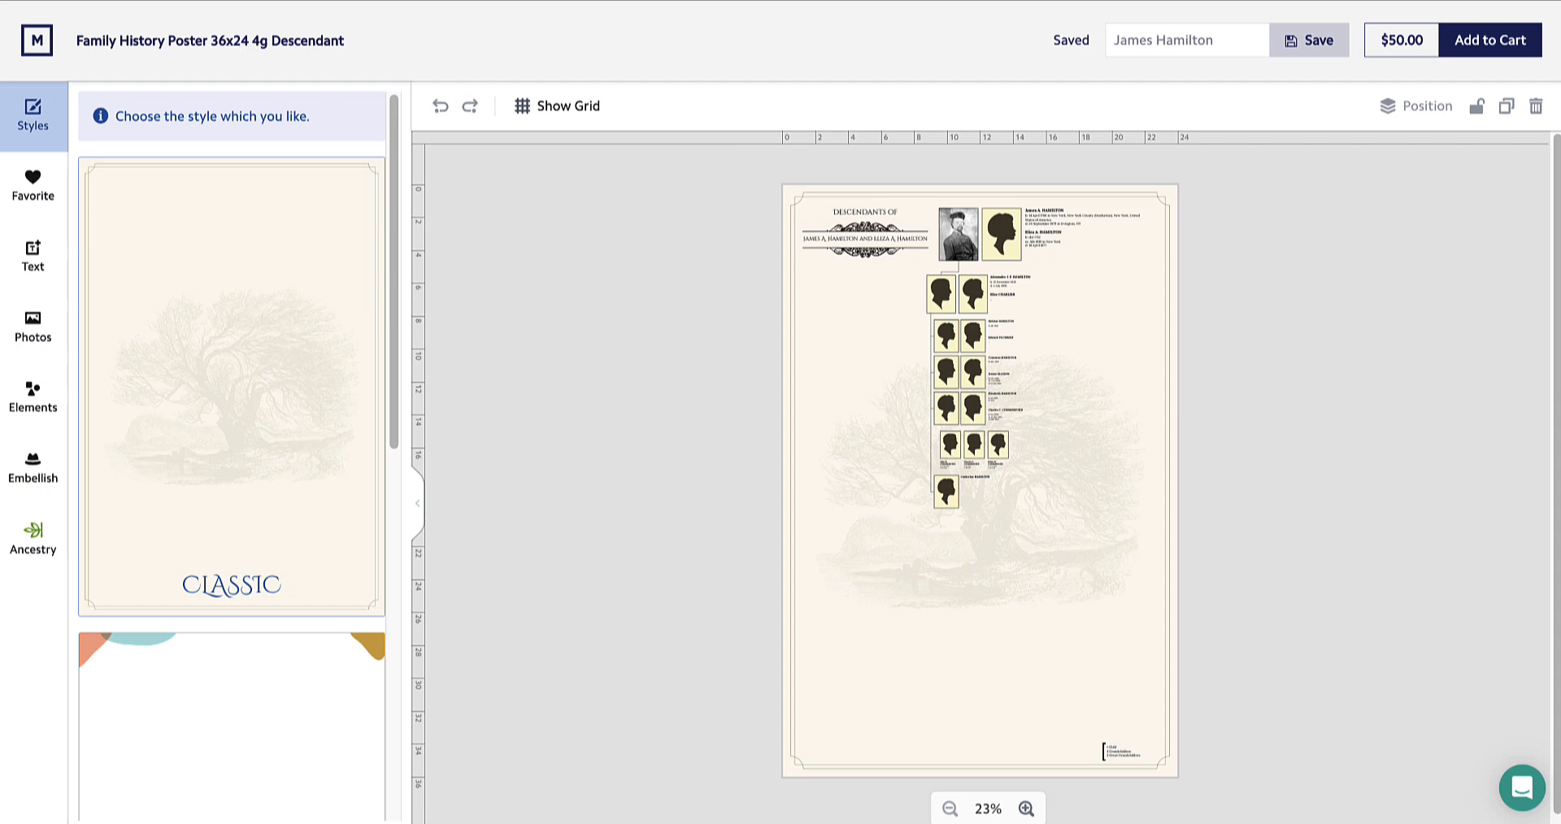
# Try the Modern and Vintage poster styles before returning to the Classic style
pyautogui.scroll(-5, 324, 488)
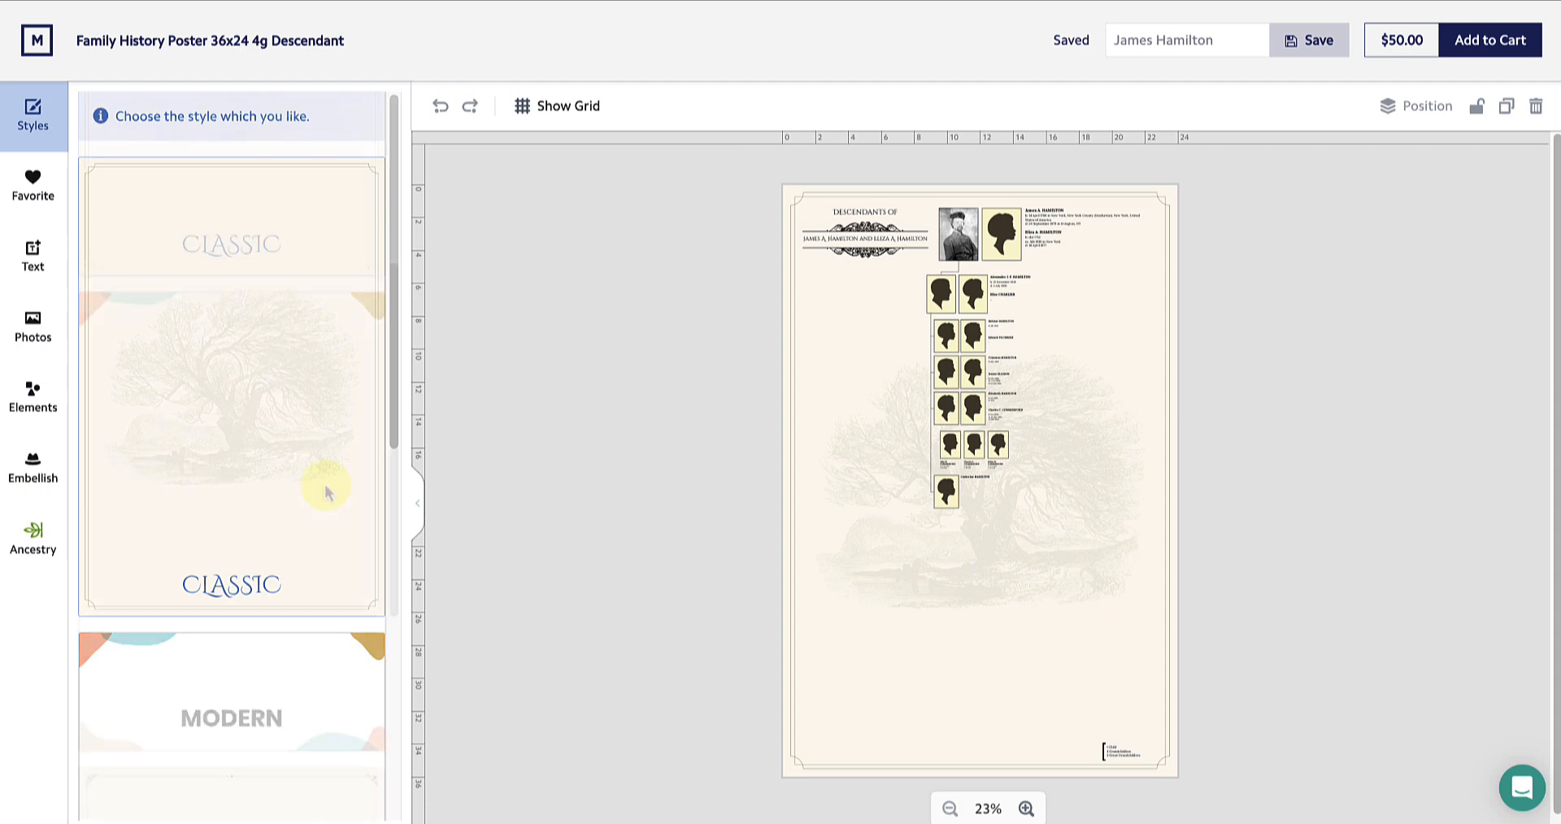
pyautogui.click(279, 465)
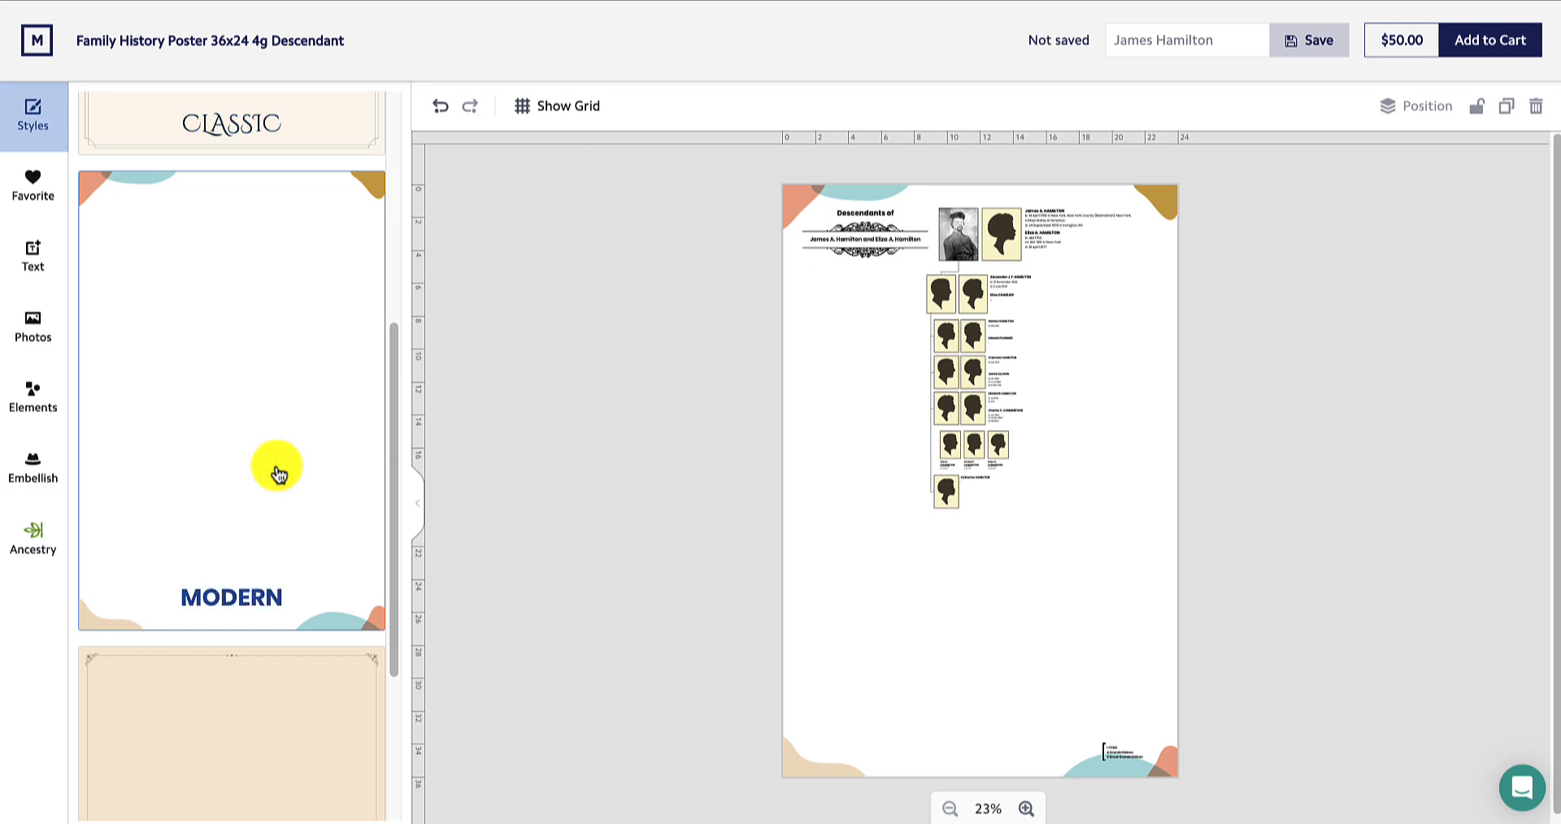
pyautogui.scroll(-4, 279, 472)
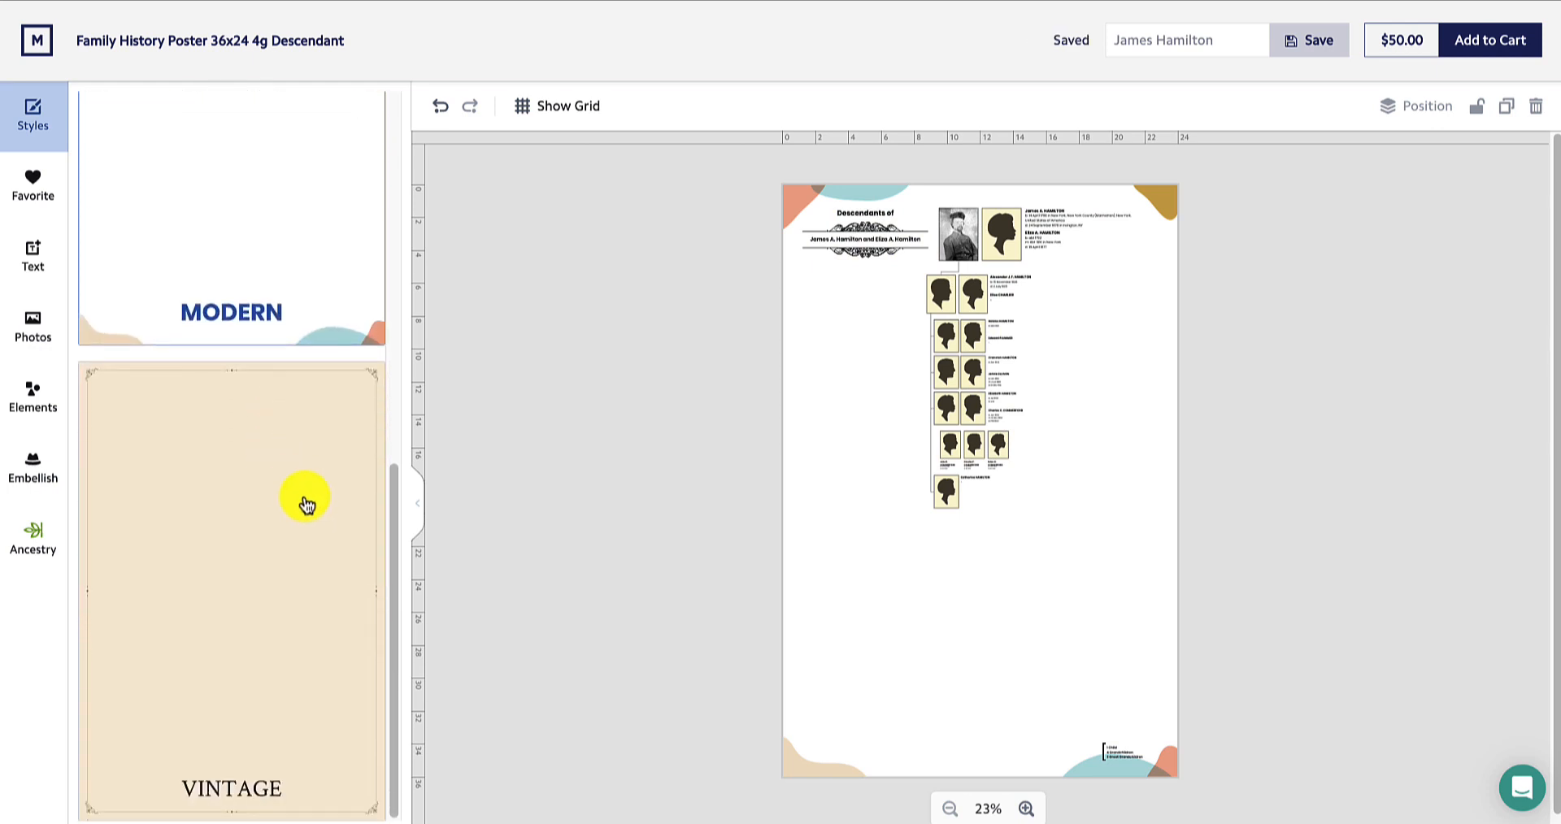
pyautogui.click(313, 512)
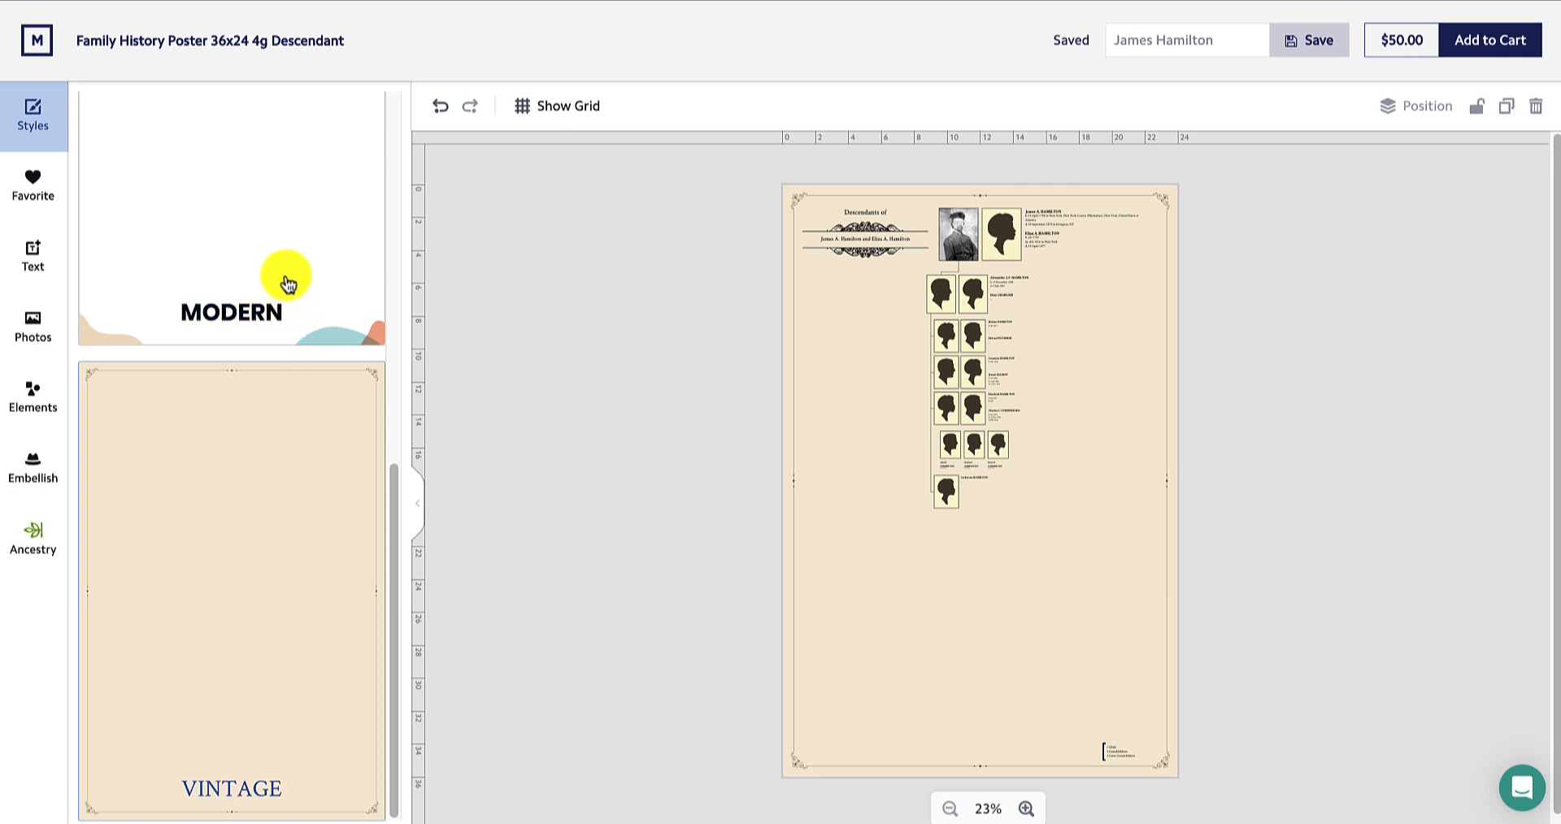
pyautogui.click(286, 275)
pyautogui.scroll(5, 268, 264)
pyautogui.click(243, 256)
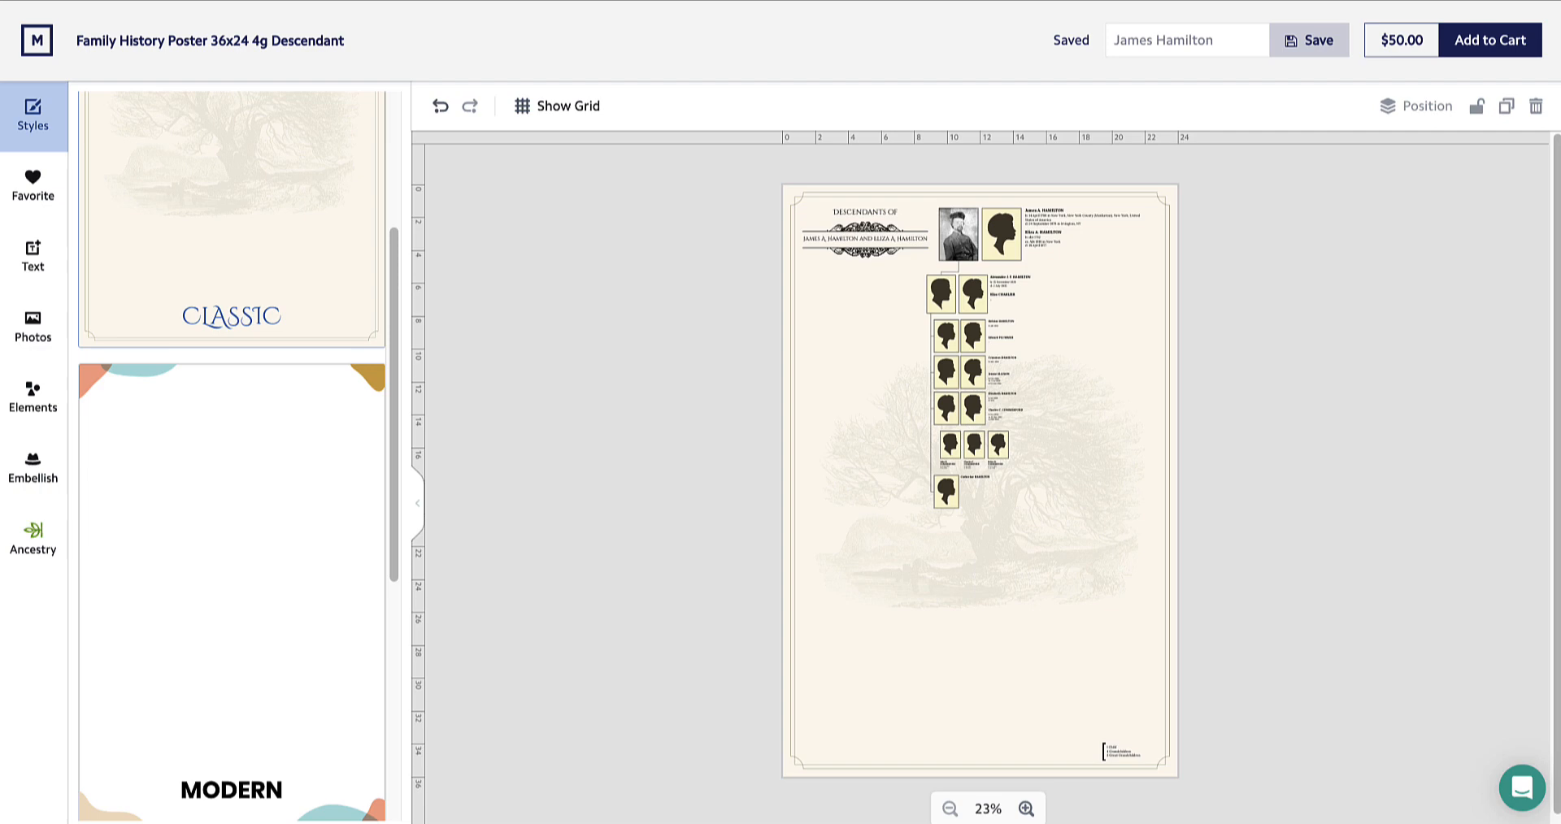
pyautogui.hotkey('ctrl', 'z')
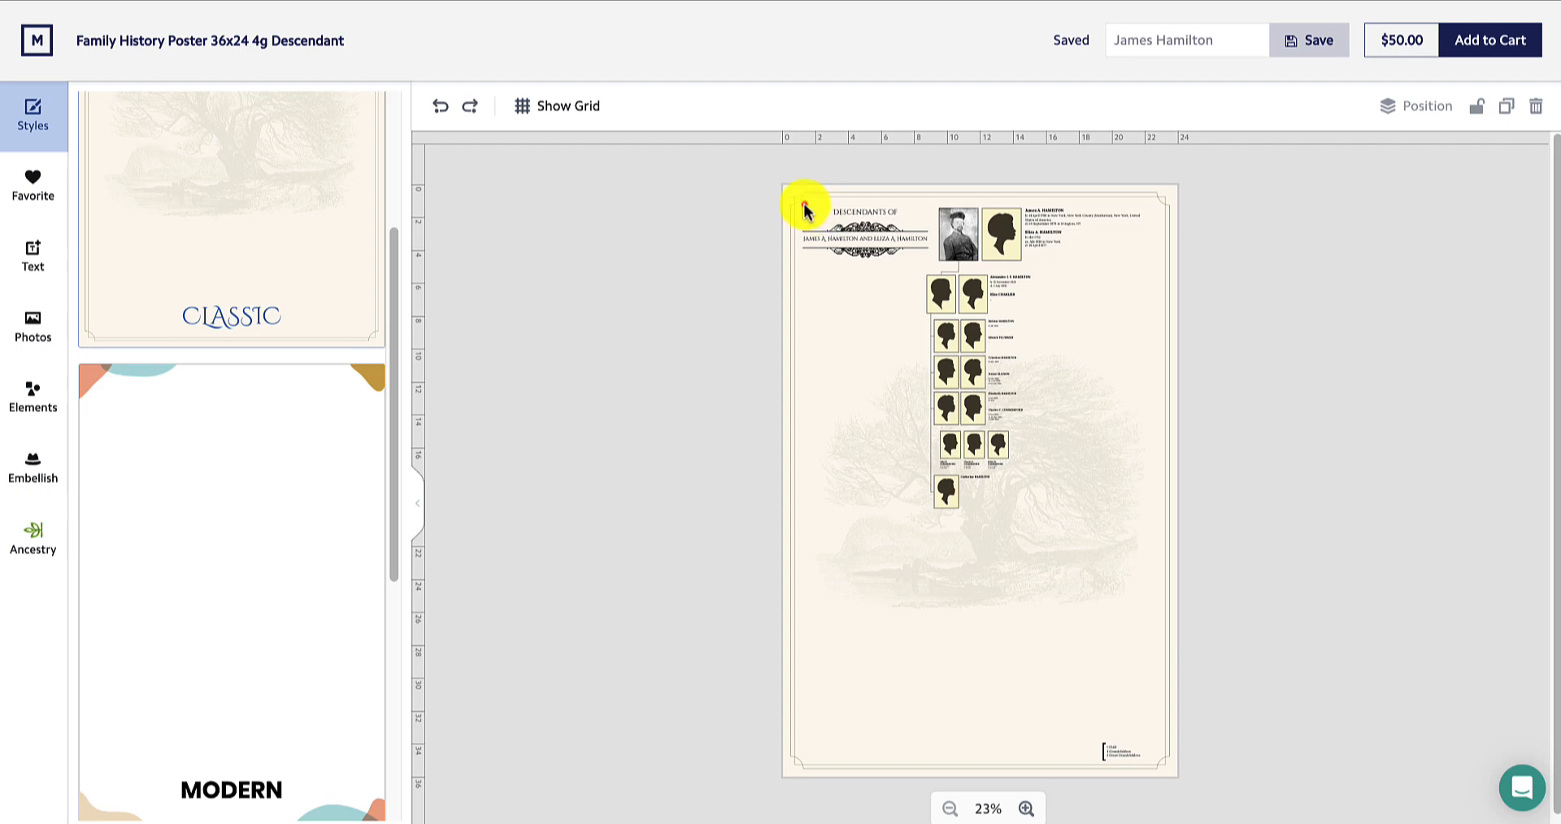
# Select all family tree elements, scale the group up and move it lower on the poster
pyautogui.moveTo(805, 205); pyautogui.dragTo(1148, 680)
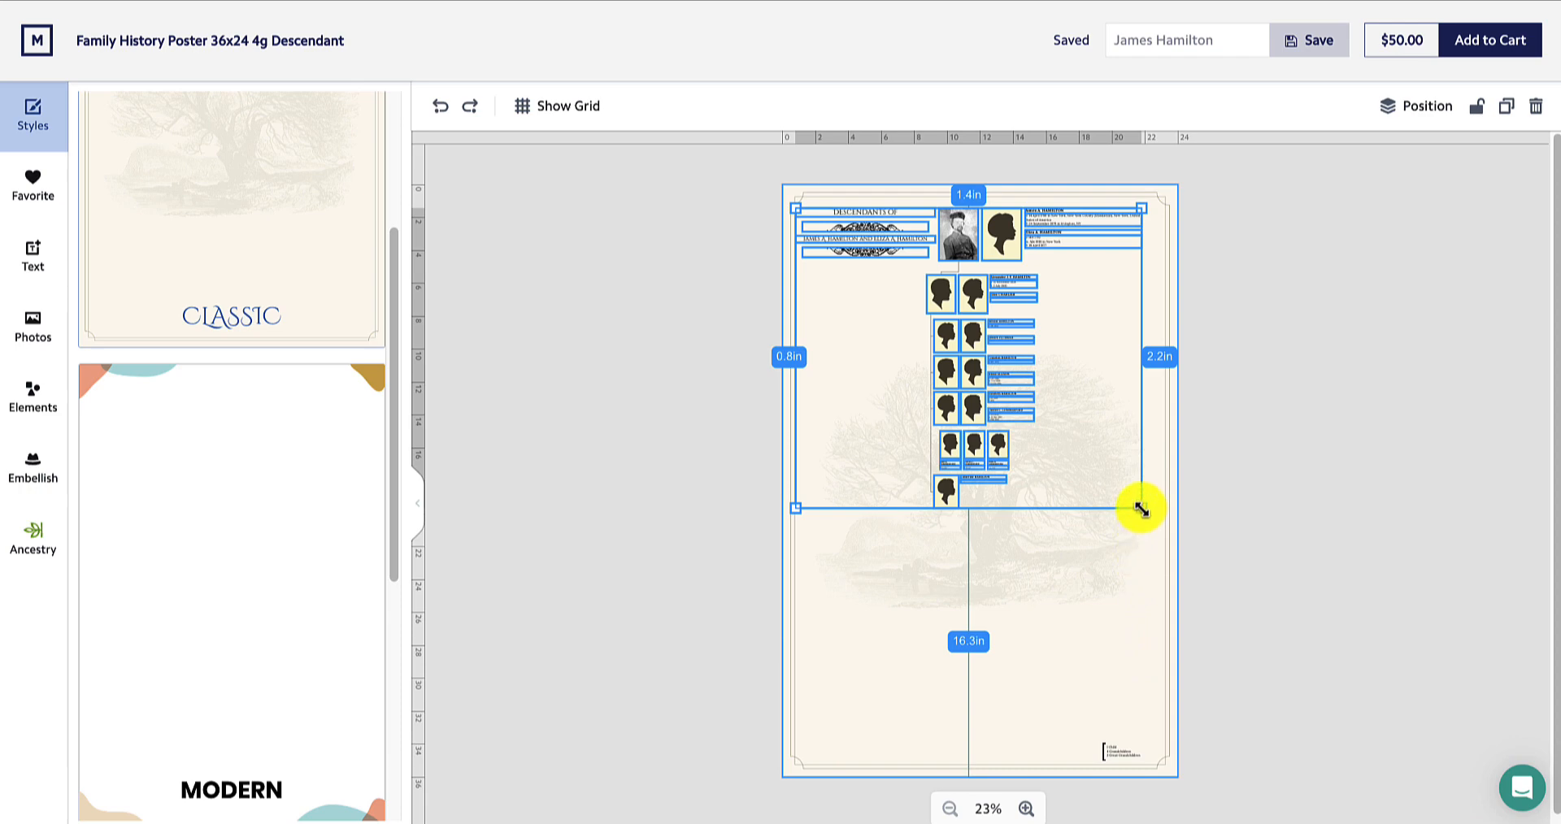
pyautogui.moveTo(1138, 508); pyautogui.dragTo(1171, 623)
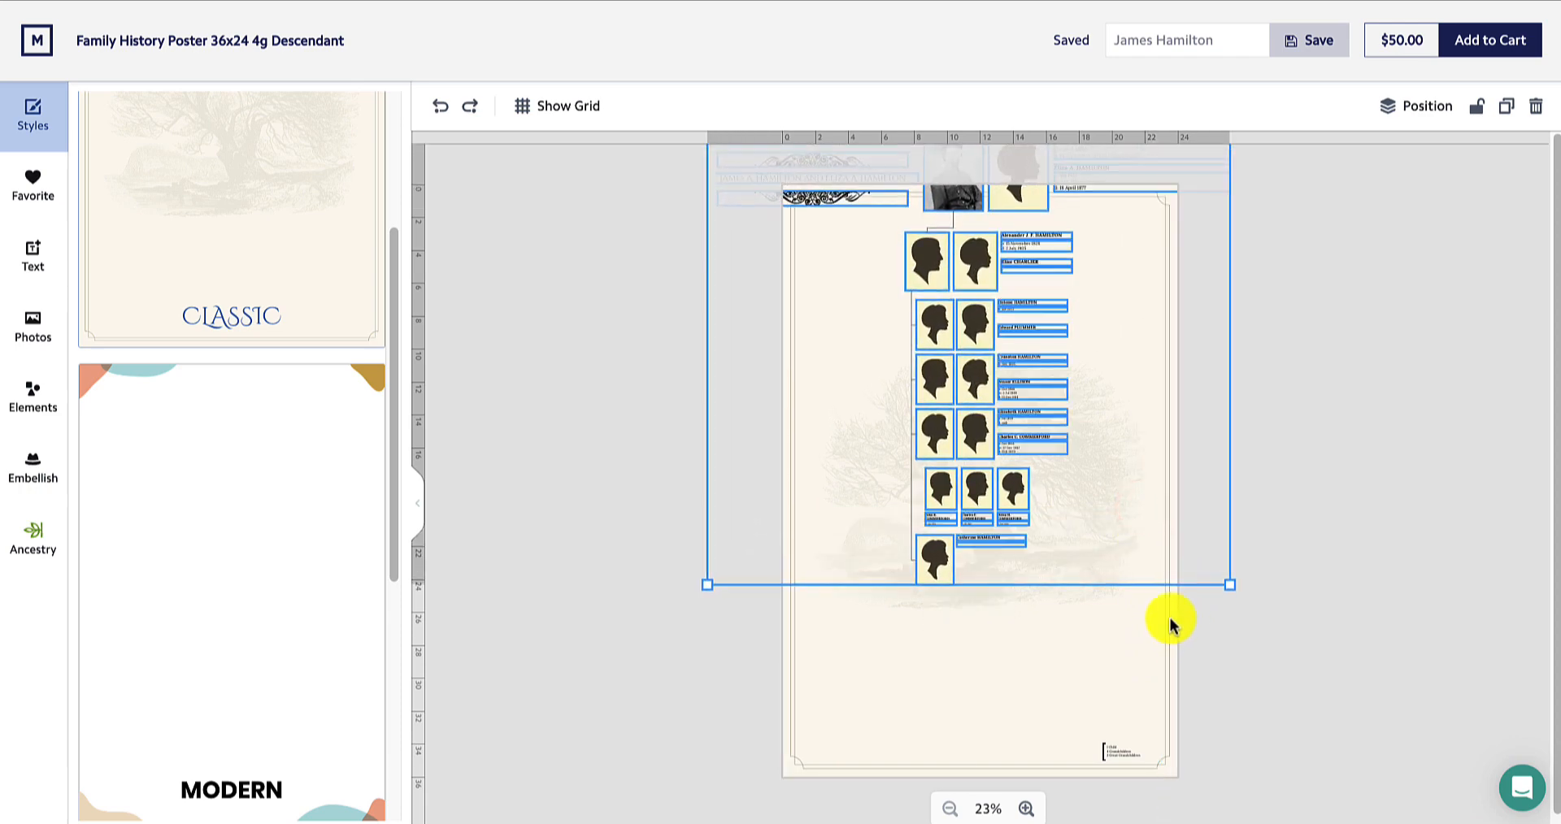
pyautogui.moveTo(976, 431); pyautogui.dragTo(903, 595)
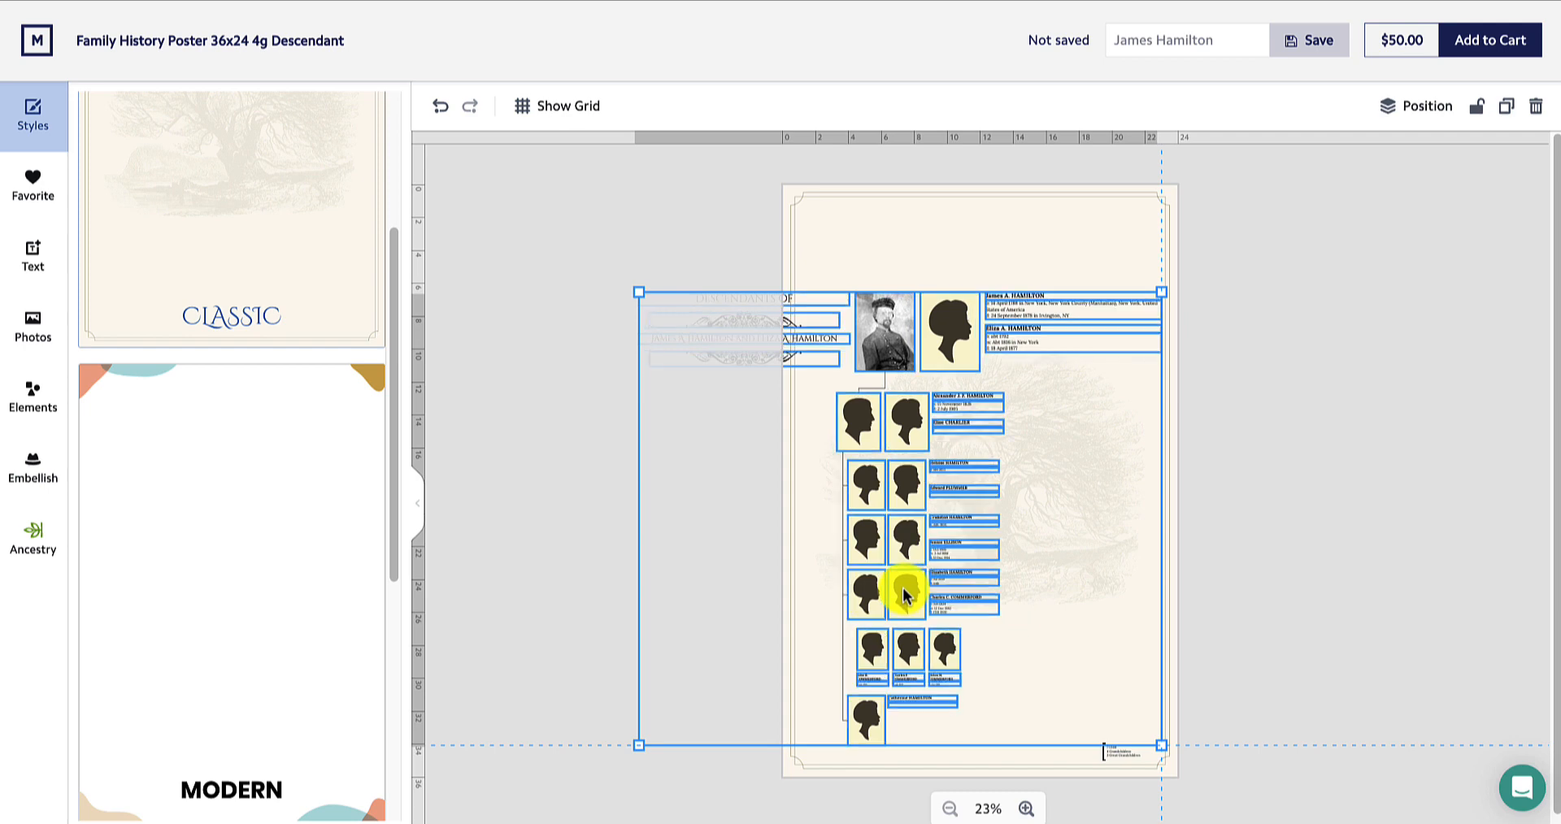
pyautogui.click(1095, 605)
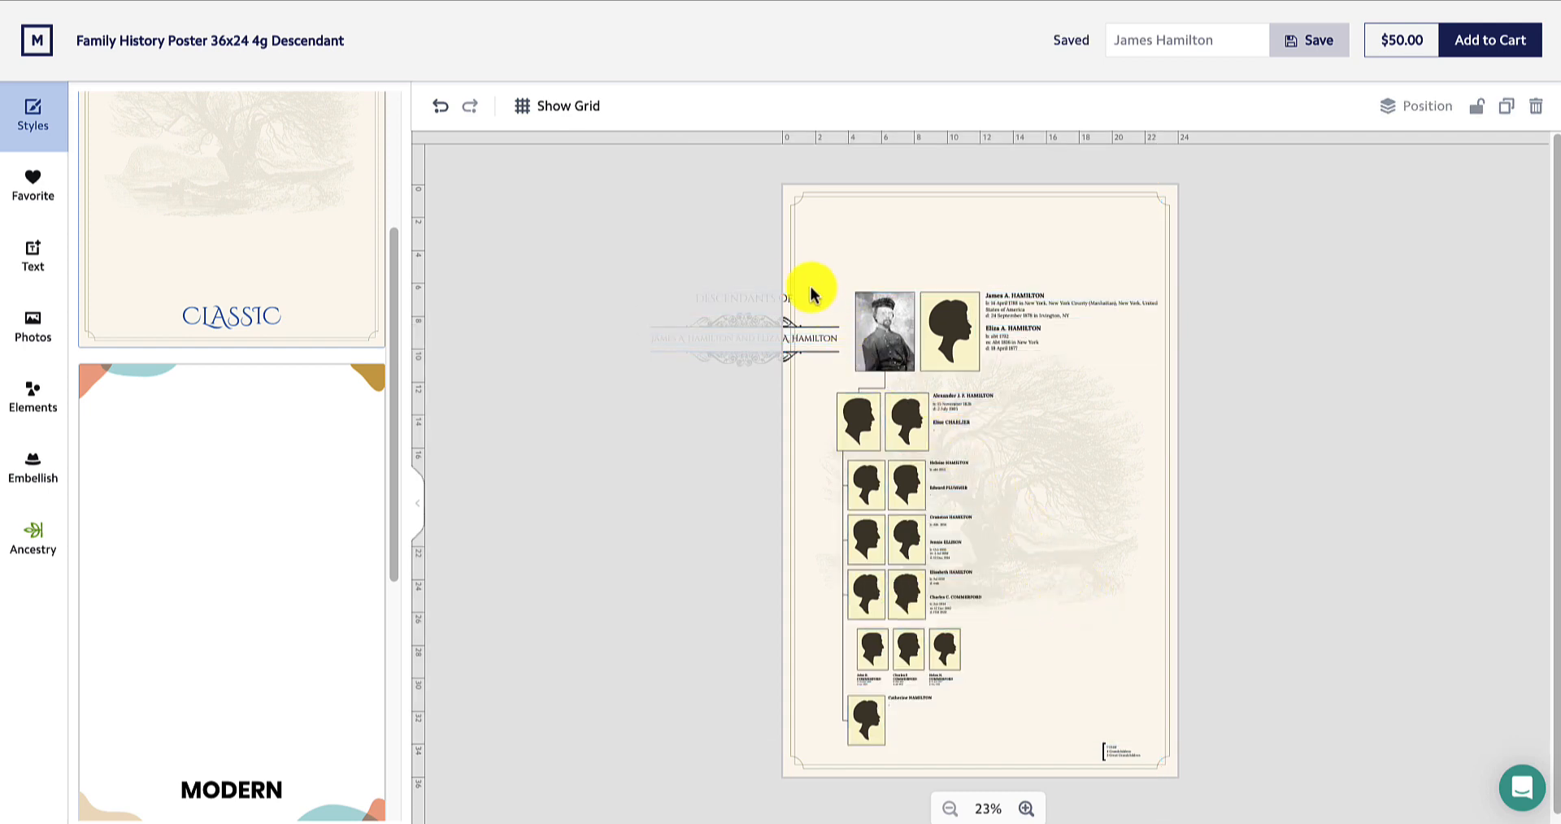
# Move the Descendants of title block to the top of the poster, centred above the couple
pyautogui.moveTo(799, 274); pyautogui.dragTo(835, 421)
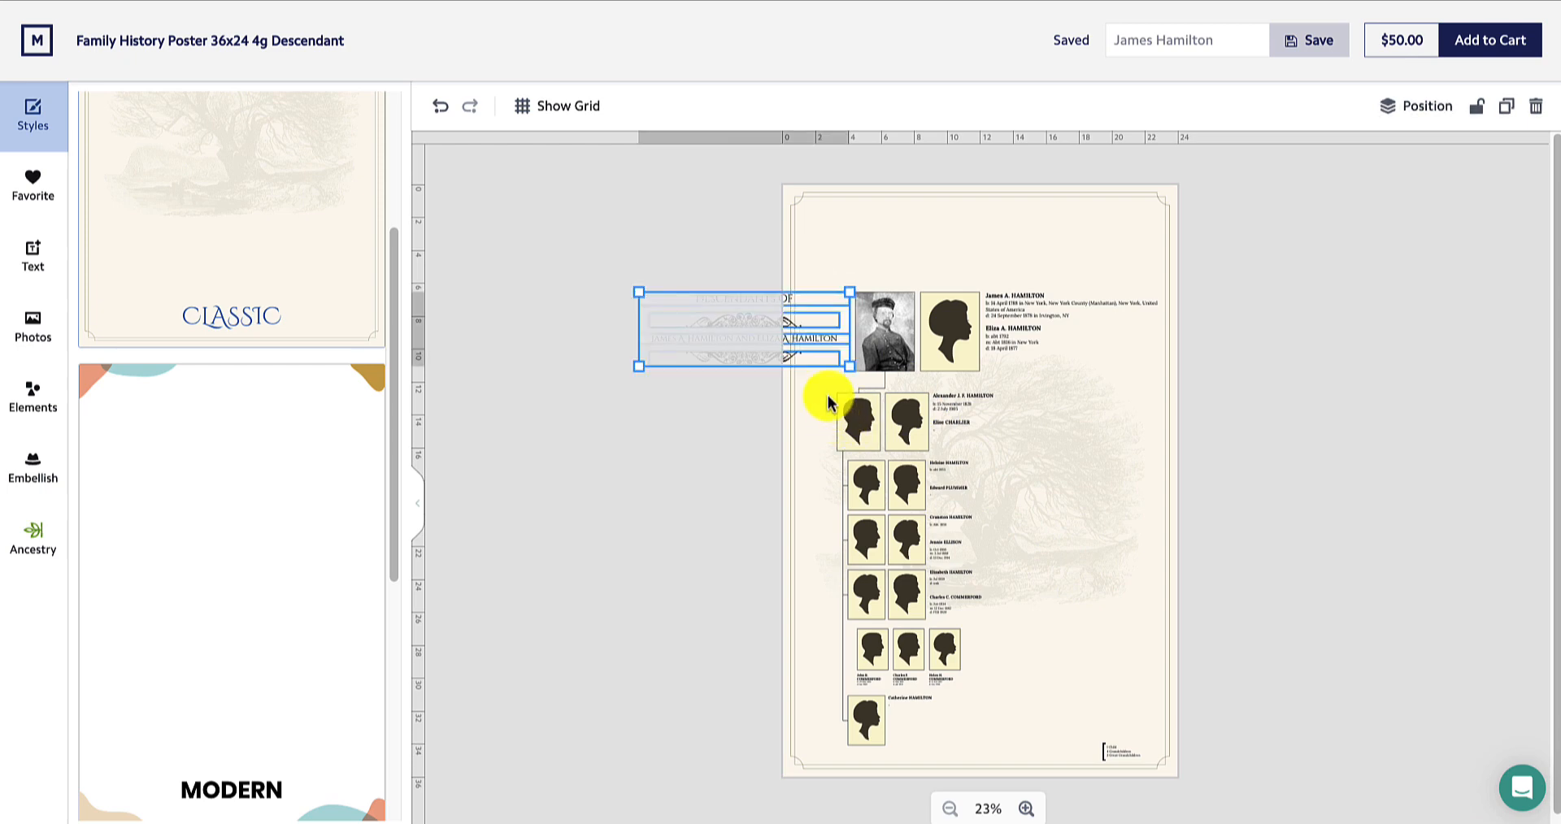
pyautogui.moveTo(808, 321); pyautogui.dragTo(969, 232)
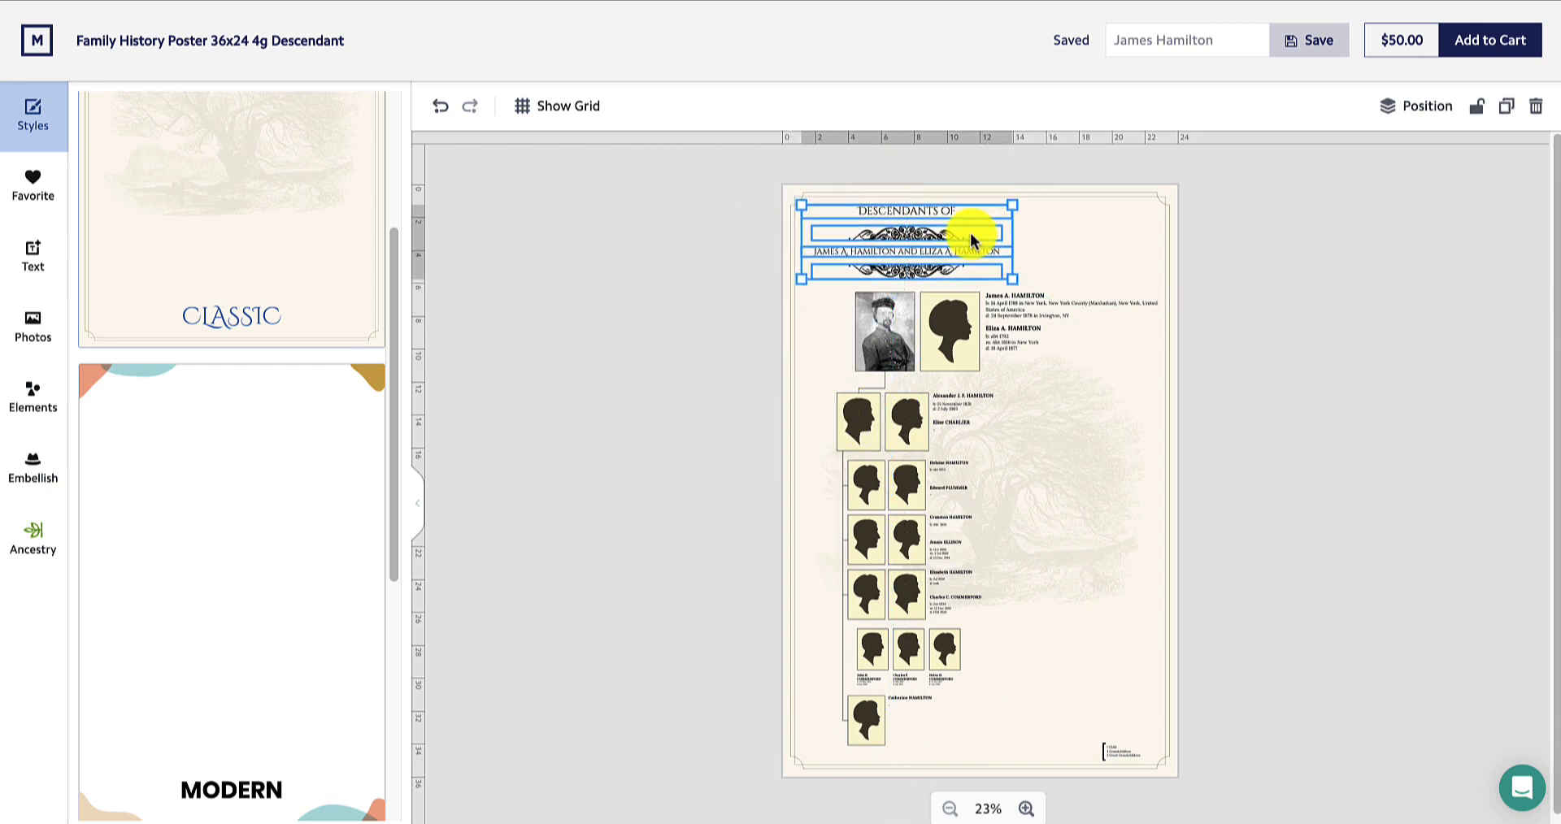
pyautogui.click(1089, 488)
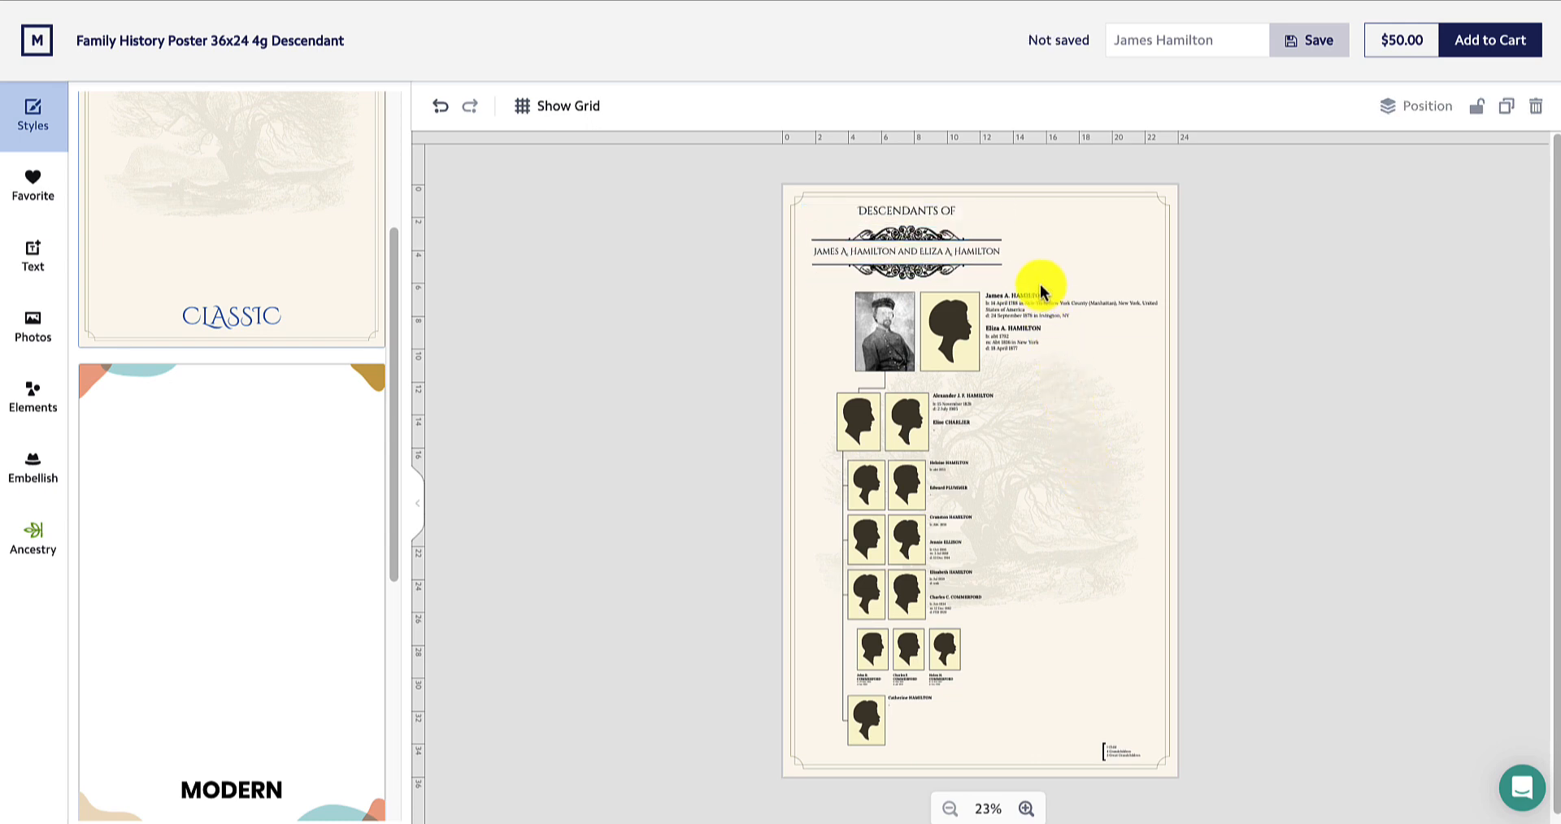
pyautogui.moveTo(1039, 280); pyautogui.dragTo(1010, 250)
pyautogui.click(1100, 430)
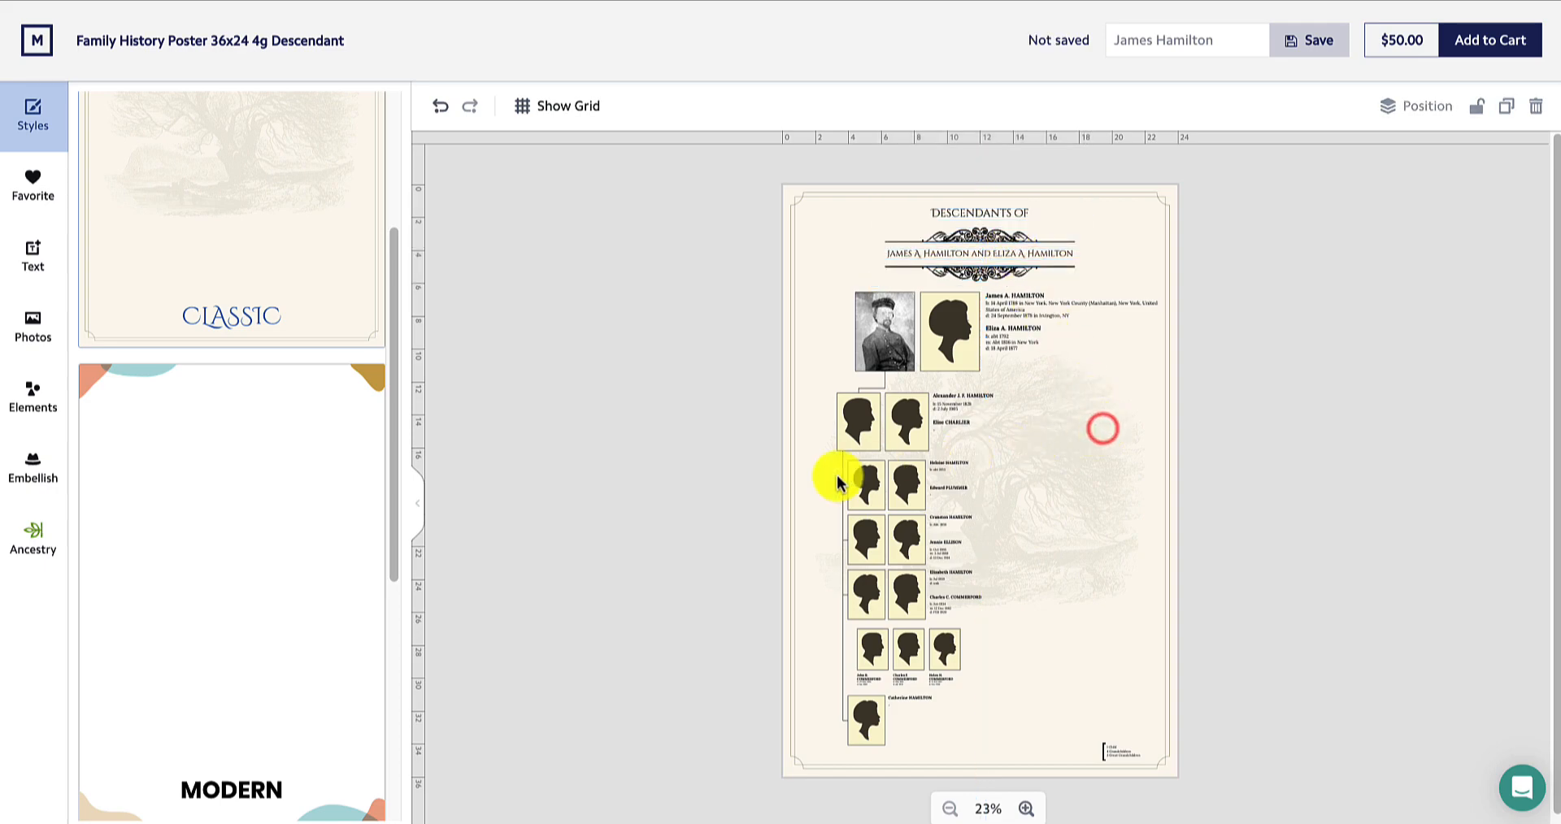